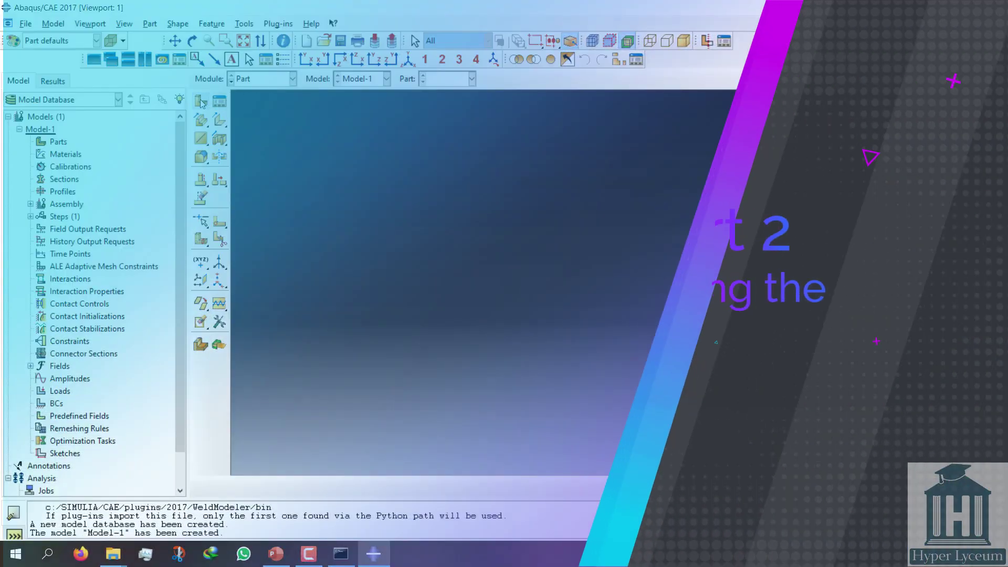
Step: Start a 3D deformable solid extruded part and sketch a rectangle from the origin
{"action": "left_click", "coordinate": [203, 102]}
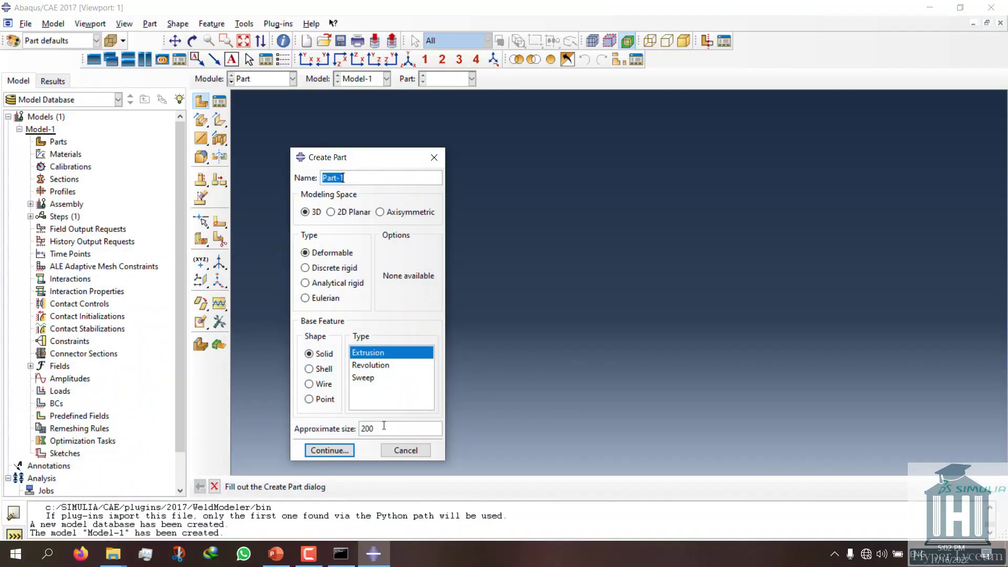
{"action": "double_click", "coordinate": [384, 426]}
{"action": "type", "text": "1"}
{"action": "left_click", "coordinate": [336, 454]}
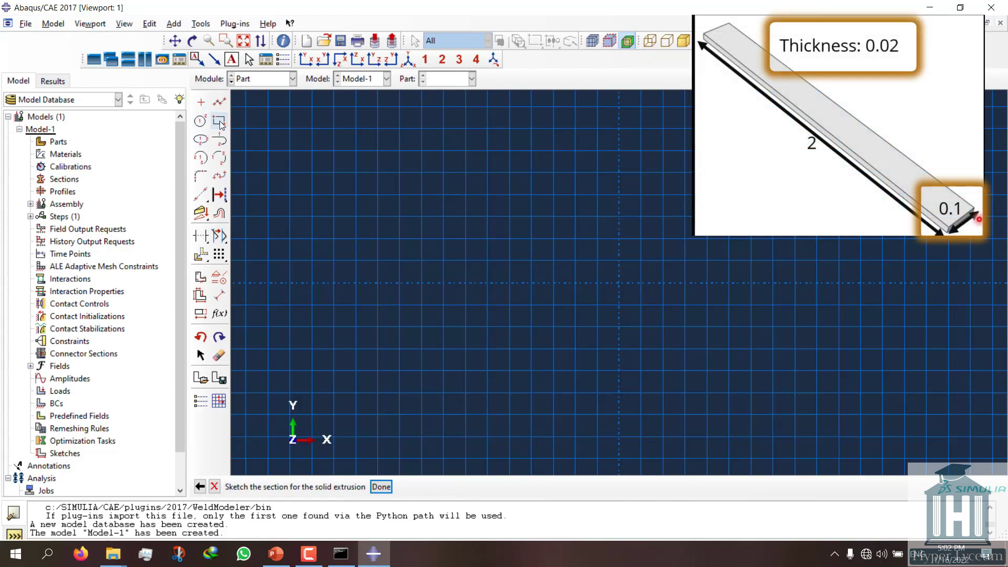
{"action": "left_click", "coordinate": [219, 122]}
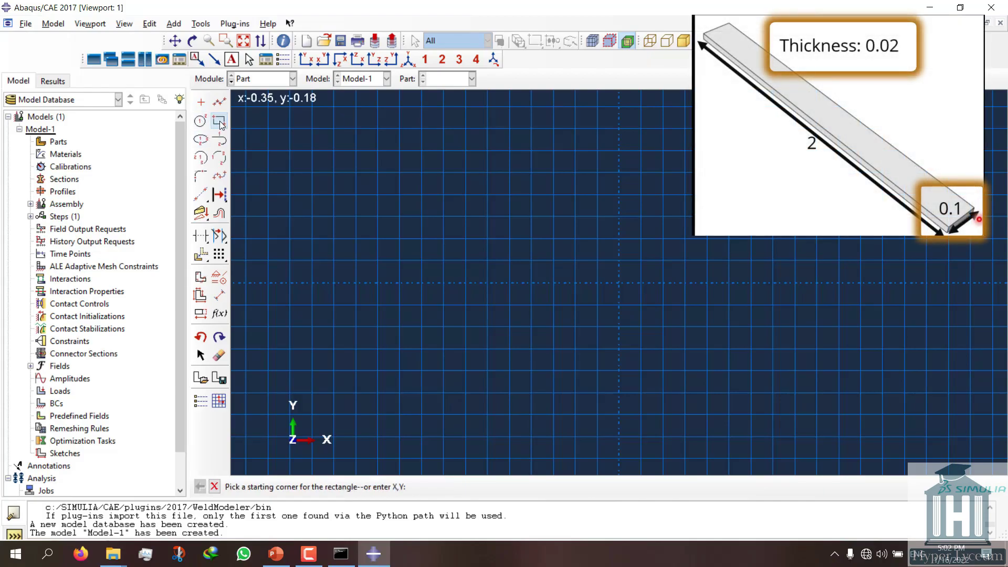
{"action": "left_click", "coordinate": [620, 284]}
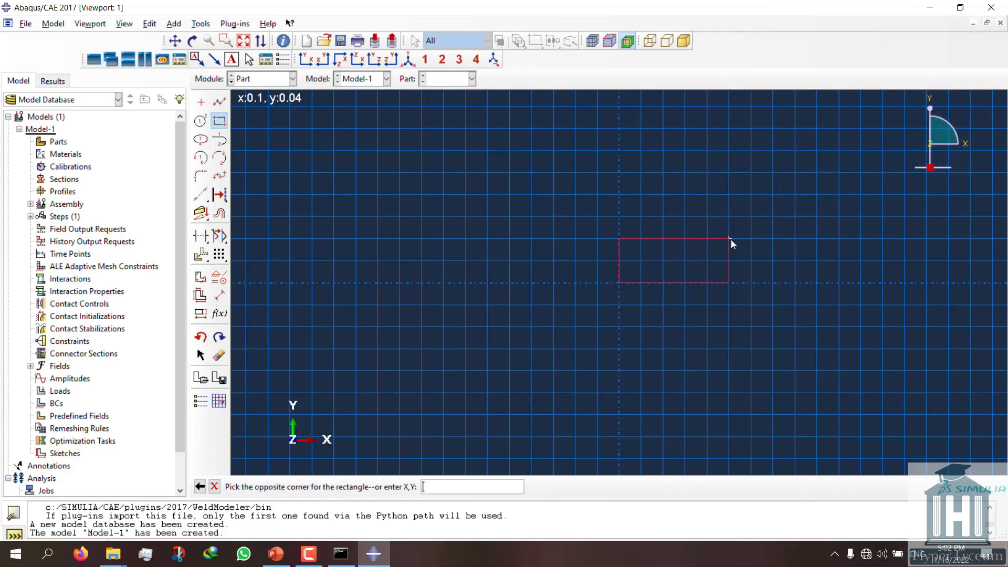
{"action": "left_click", "coordinate": [730, 239]}
Step: Dimension the rectangle to 0.1 wide and 0.02 high
{"action": "left_click", "coordinate": [220, 296]}
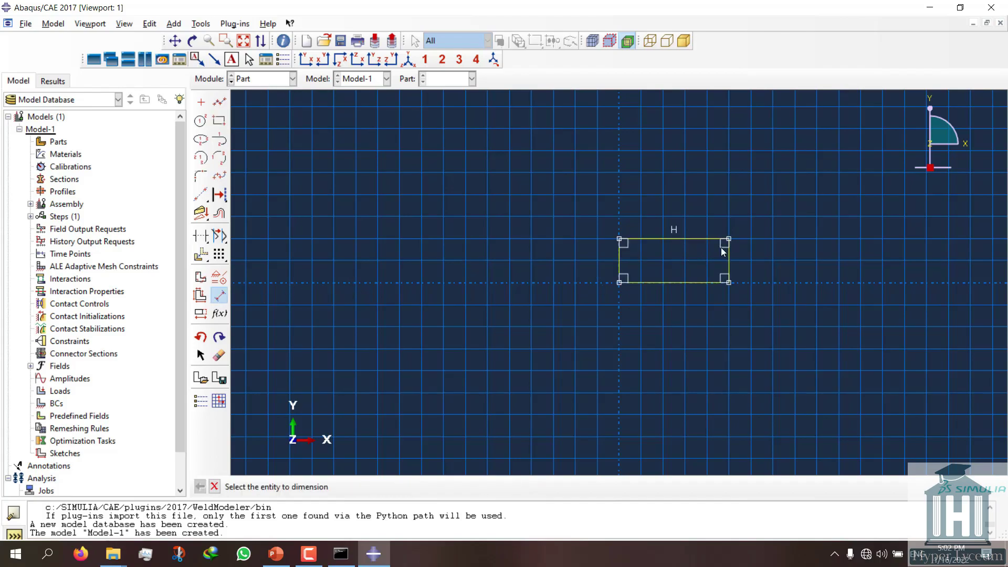
{"action": "left_click", "coordinate": [678, 282]}
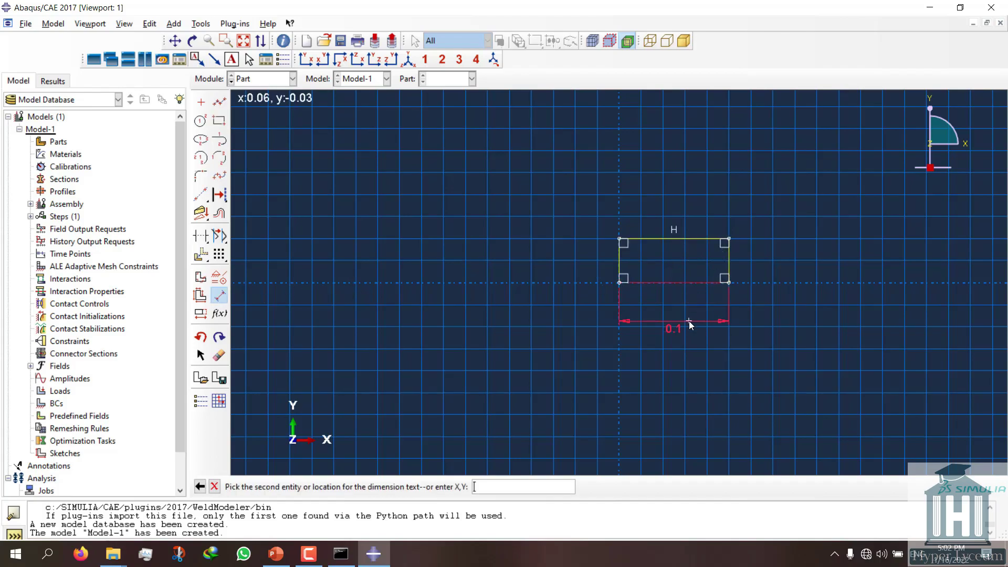
{"action": "left_click", "coordinate": [689, 321]}
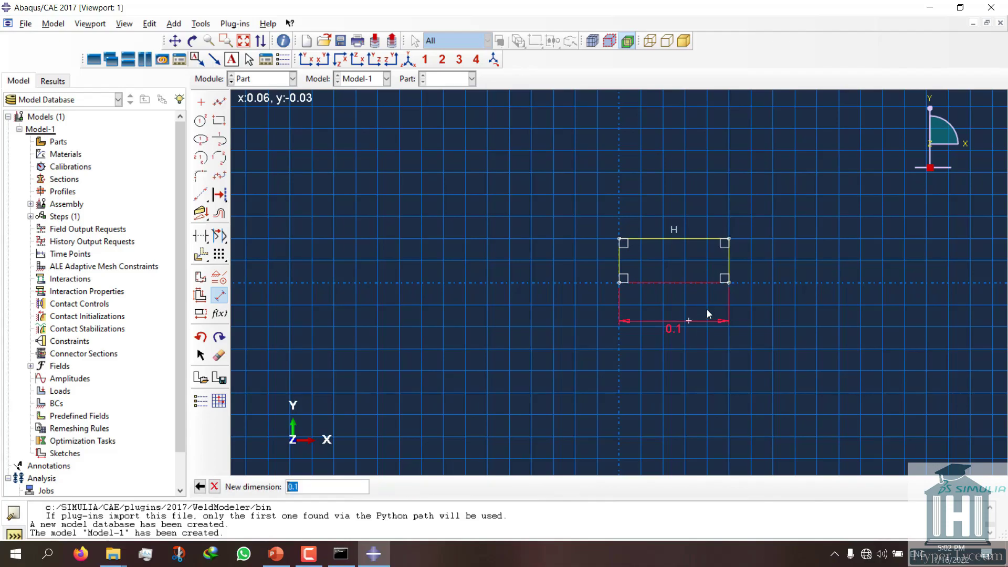
{"action": "type", "text": "0."}
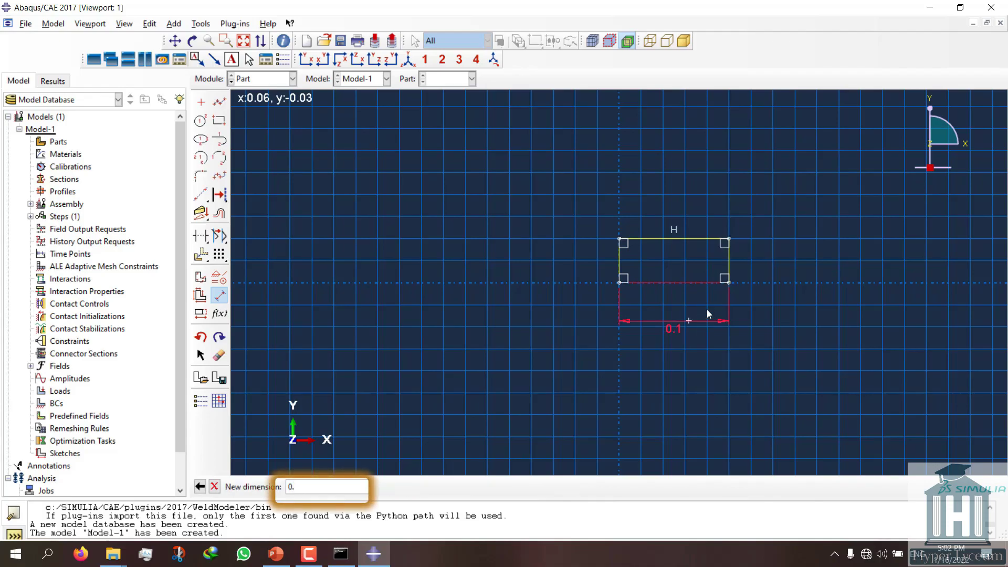
{"action": "type", "text": "1"}
{"action": "key", "text": "Return"}
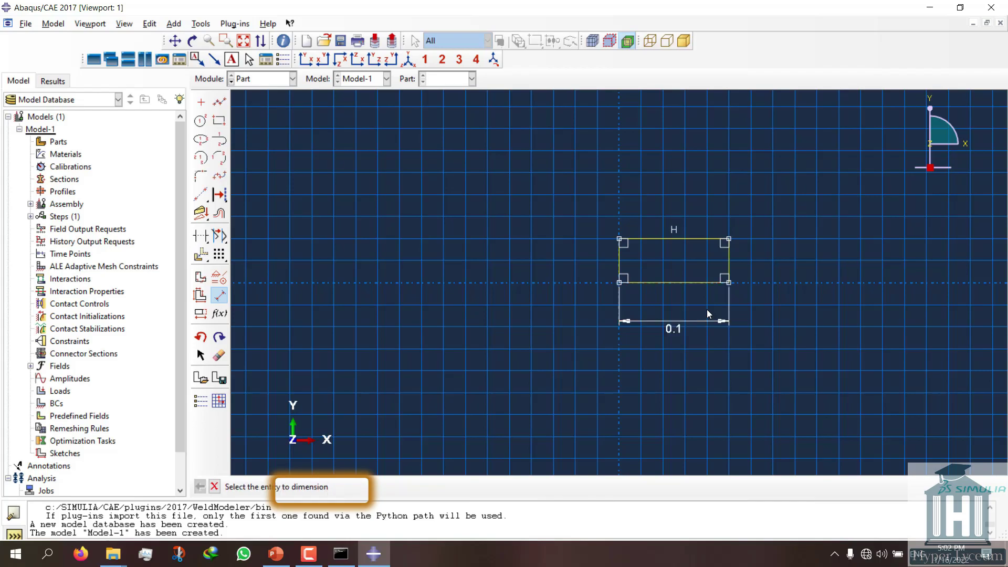
{"action": "left_click", "coordinate": [619, 259]}
{"action": "left_click", "coordinate": [572, 257]}
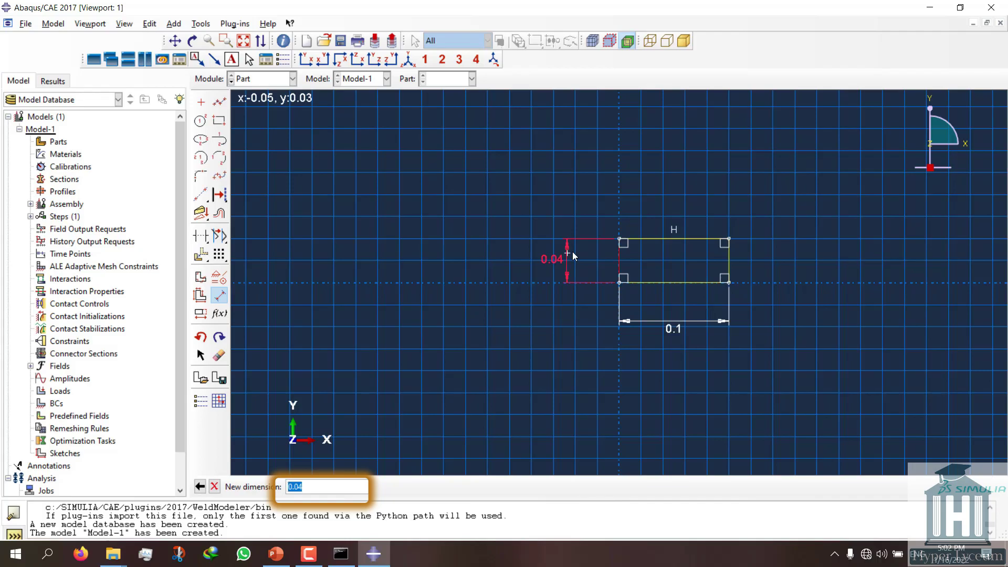
{"action": "type", "text": "0.0"}
{"action": "type", "text": "2"}
{"action": "key", "text": "Return"}
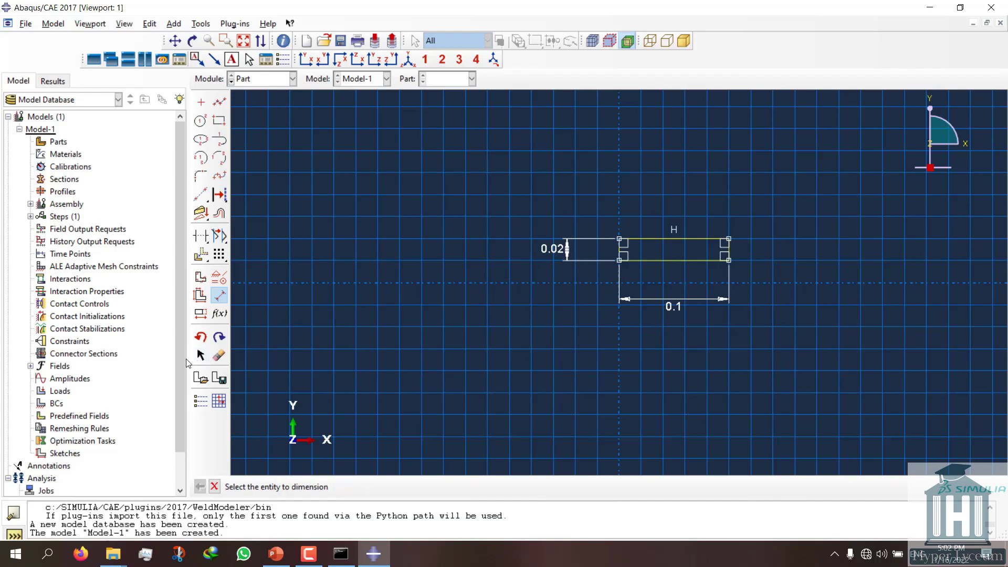
Step: Move the rectangle's corner onto the origin and extrude it to depth 2
{"action": "left_click", "coordinate": [202, 357]}
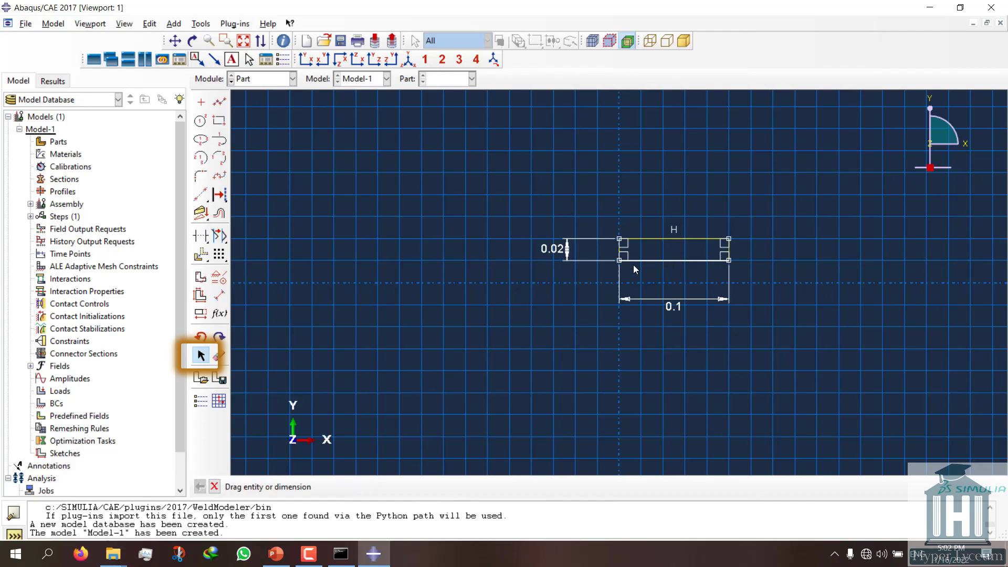
{"action": "left_click_drag", "start_coordinate": [624, 262], "coordinate": [622, 283]}
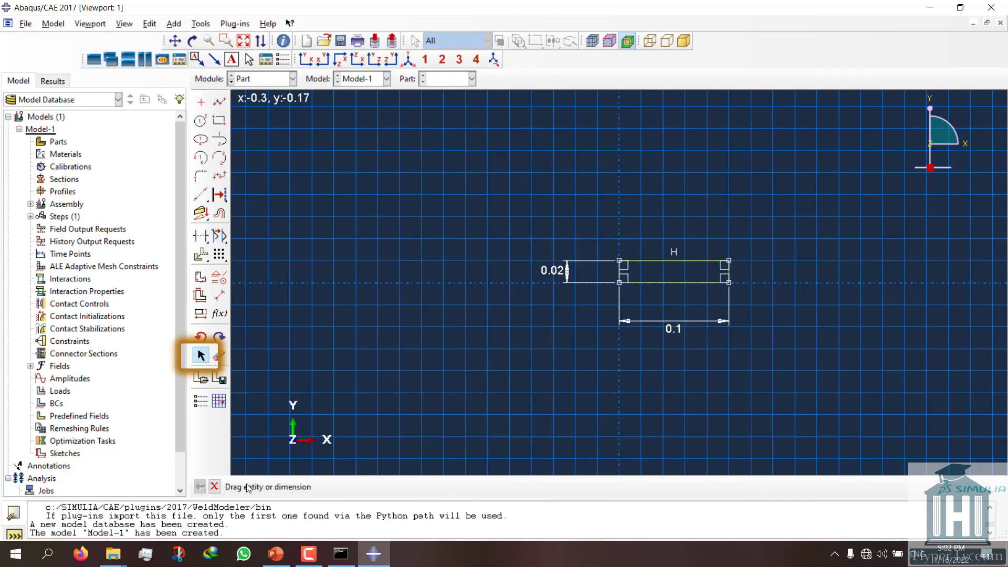
{"action": "left_click", "coordinate": [214, 489]}
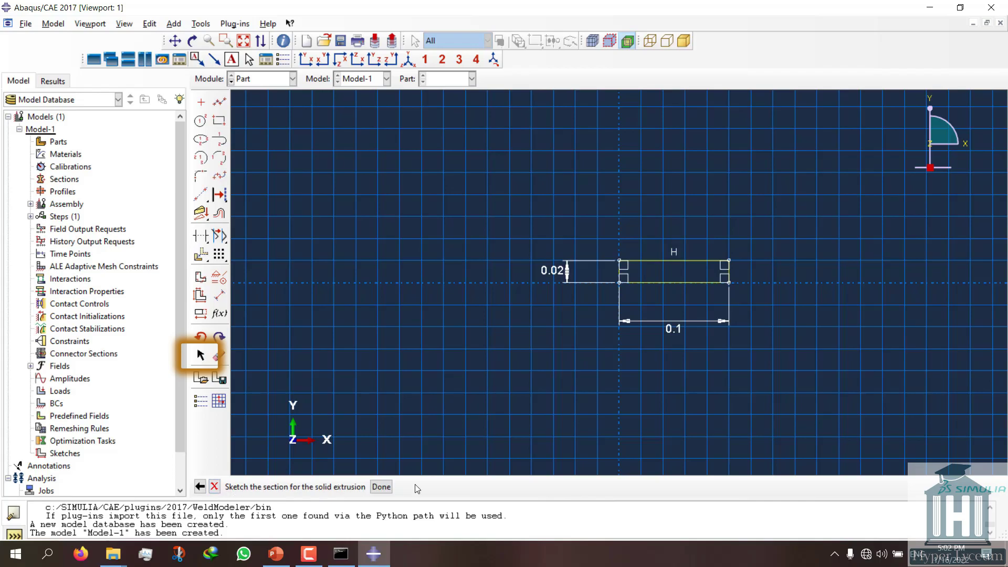
{"action": "left_click", "coordinate": [380, 487]}
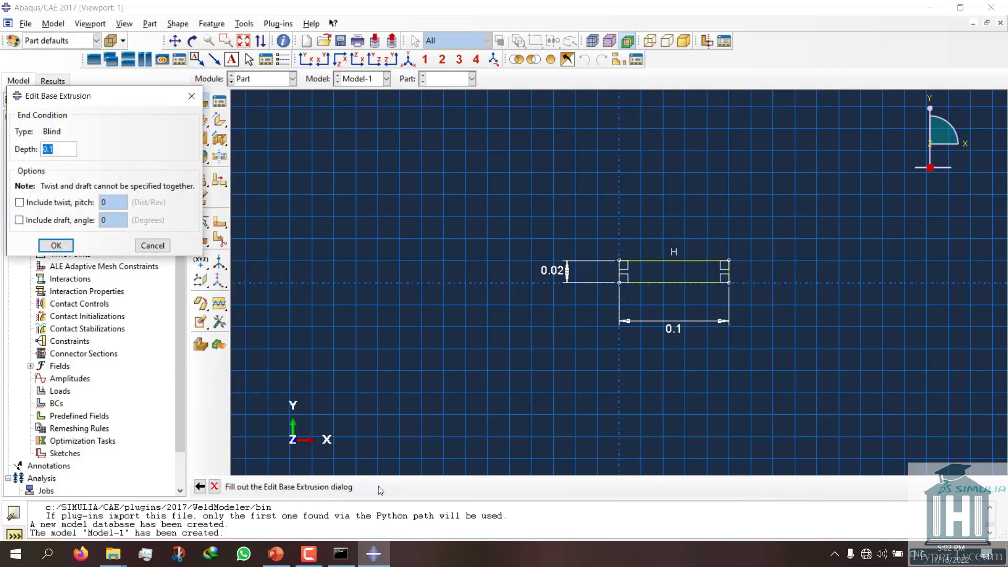
{"action": "type", "text": "2"}
{"action": "left_click", "coordinate": [55, 247]}
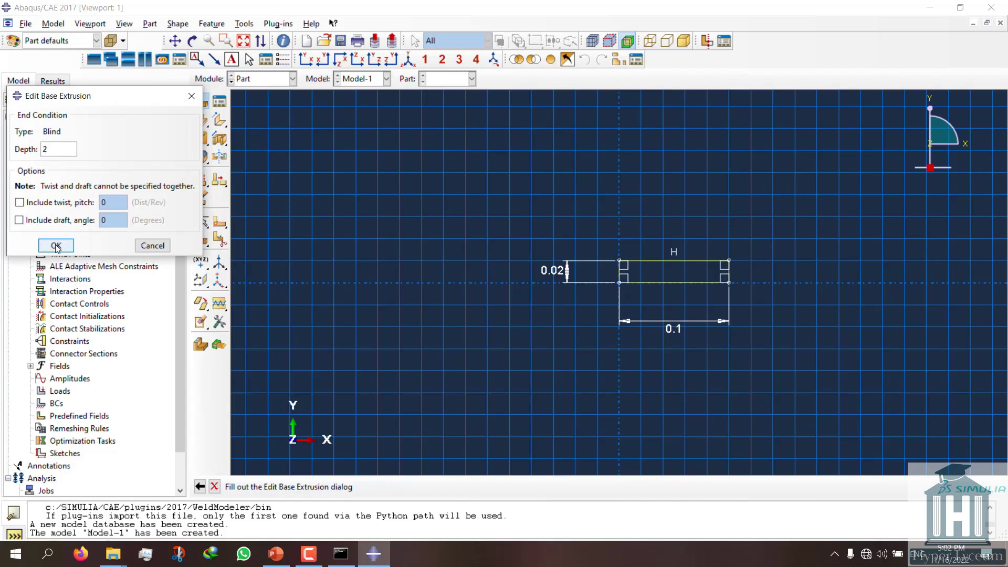
{"action": "left_click", "coordinate": [57, 246]}
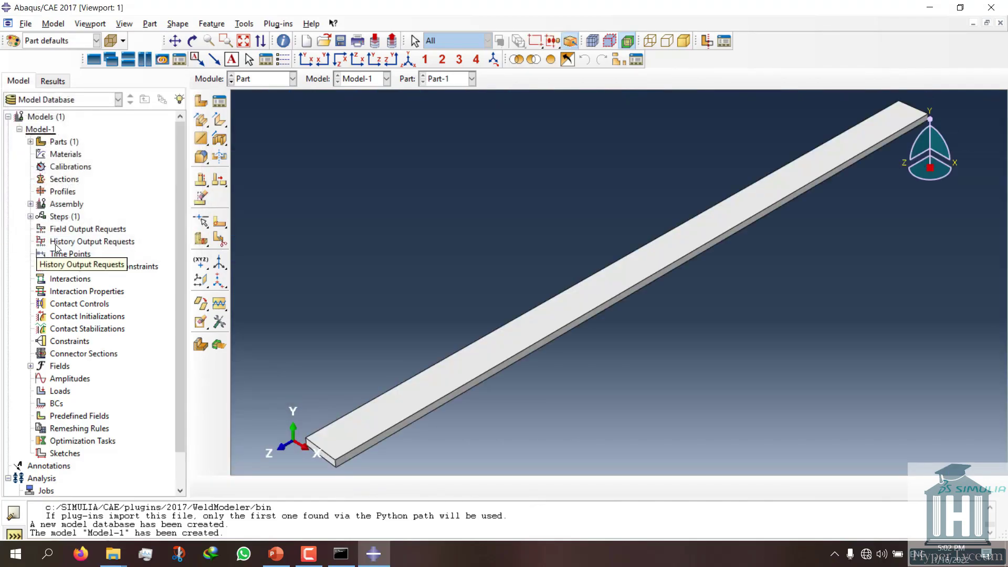
Step: Create Material-1 as isotropic elastic with Young's modulus 210e9 and Poisson's ratio 0.28
{"action": "left_click", "coordinate": [280, 82]}
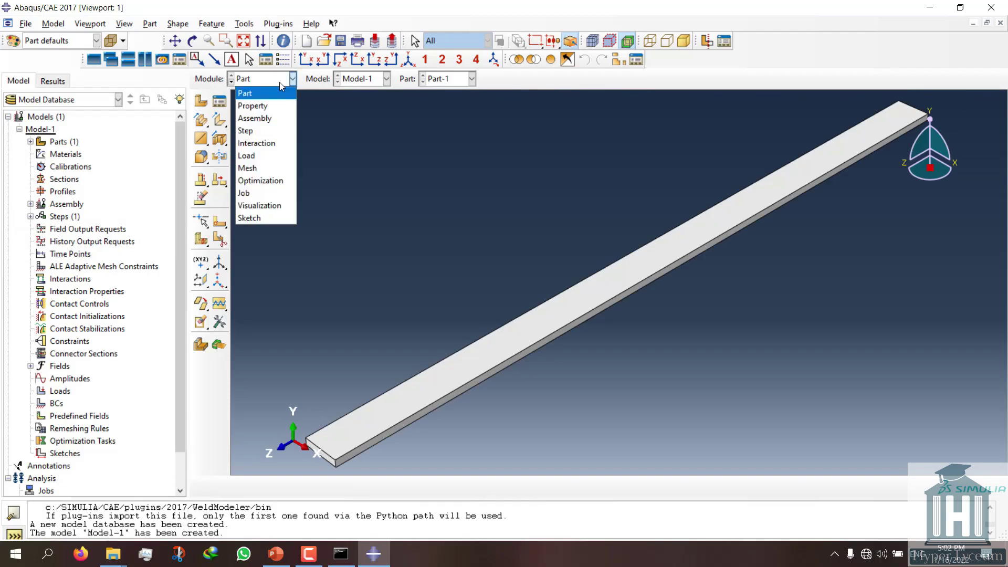
{"action": "left_click", "coordinate": [280, 105]}
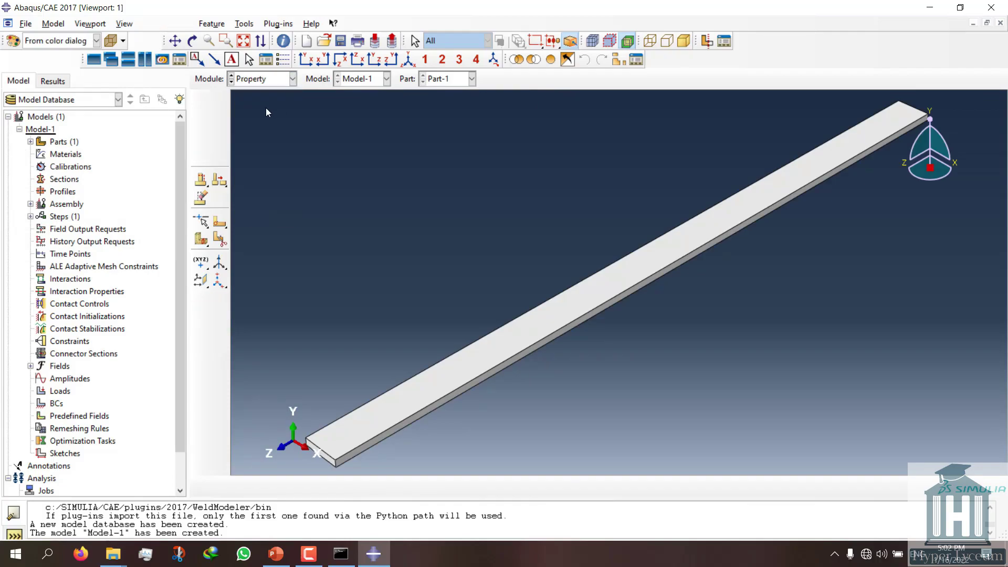
{"action": "left_click", "coordinate": [200, 105]}
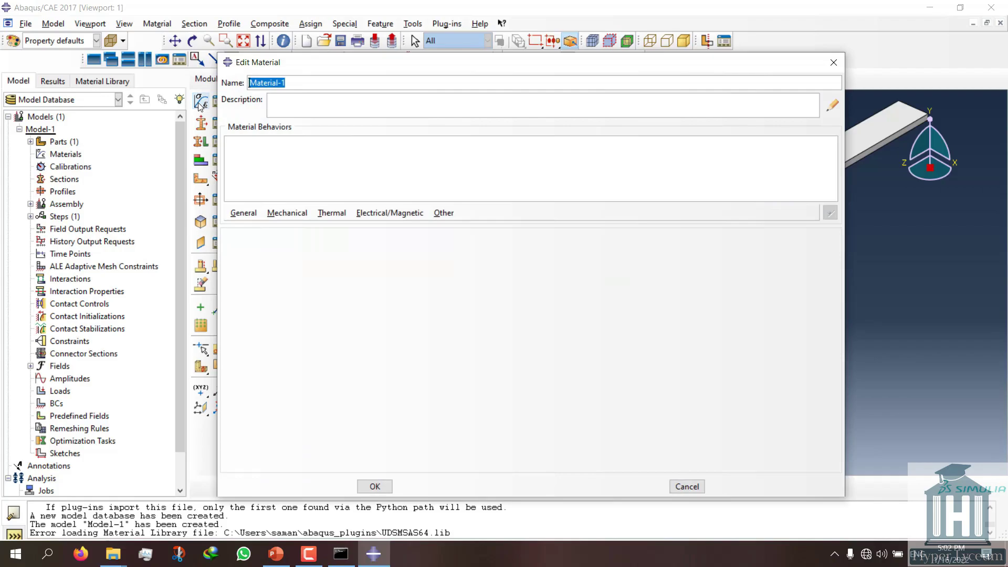
{"action": "left_click", "coordinate": [243, 213]}
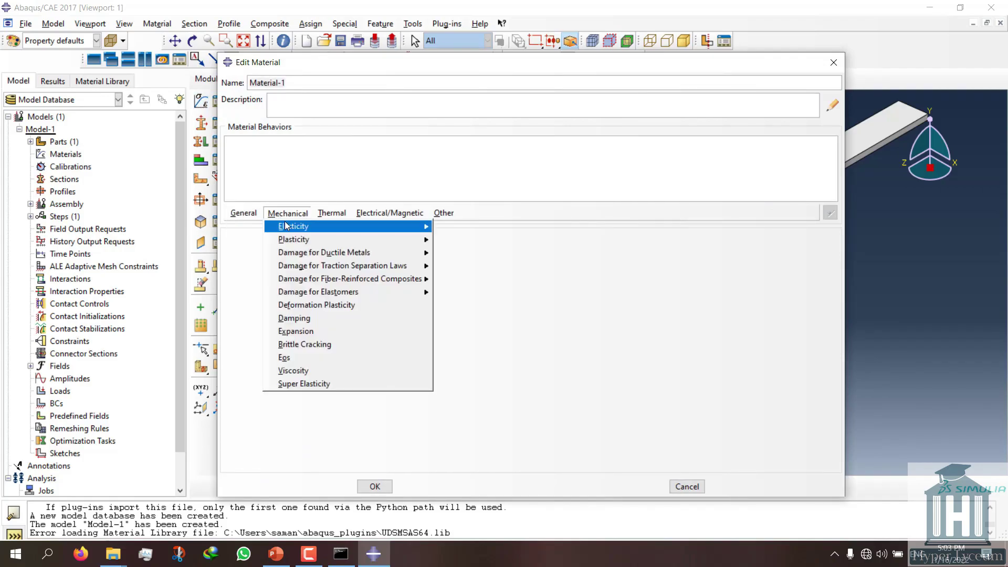
{"action": "mouse_move", "coordinate": [293, 225]}
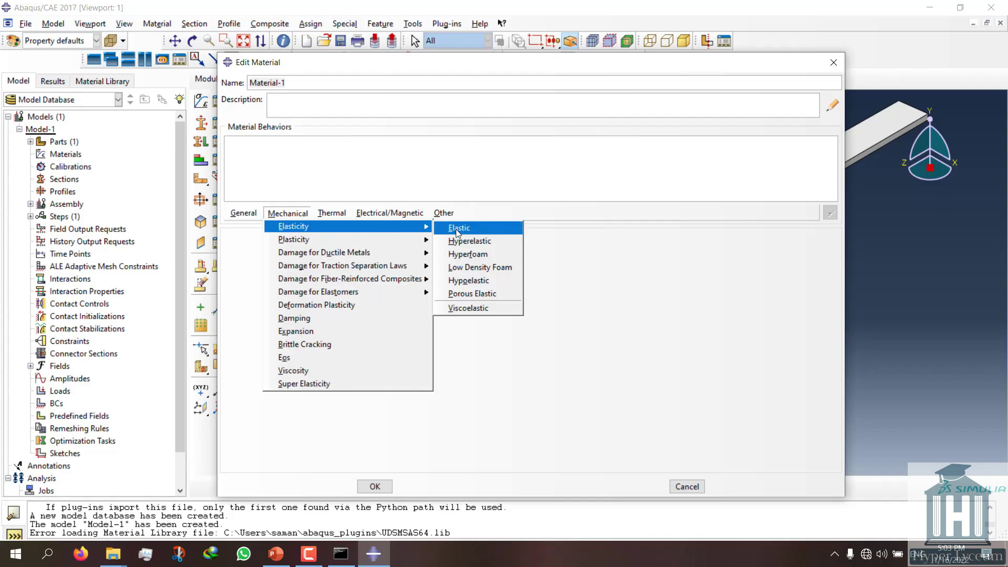
{"action": "left_click", "coordinate": [460, 228]}
{"action": "left_click", "coordinate": [275, 391]}
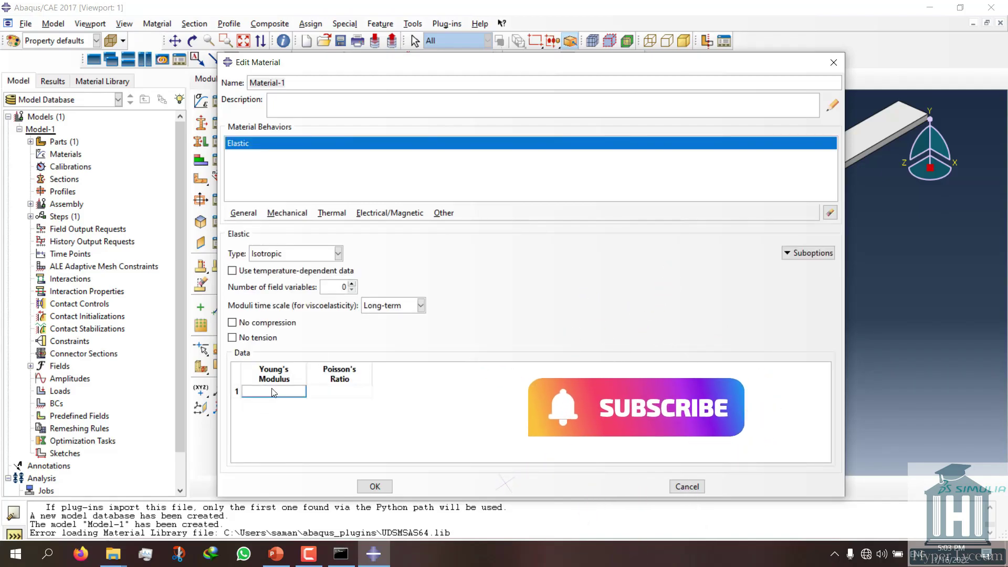
{"action": "type", "text": "210"}
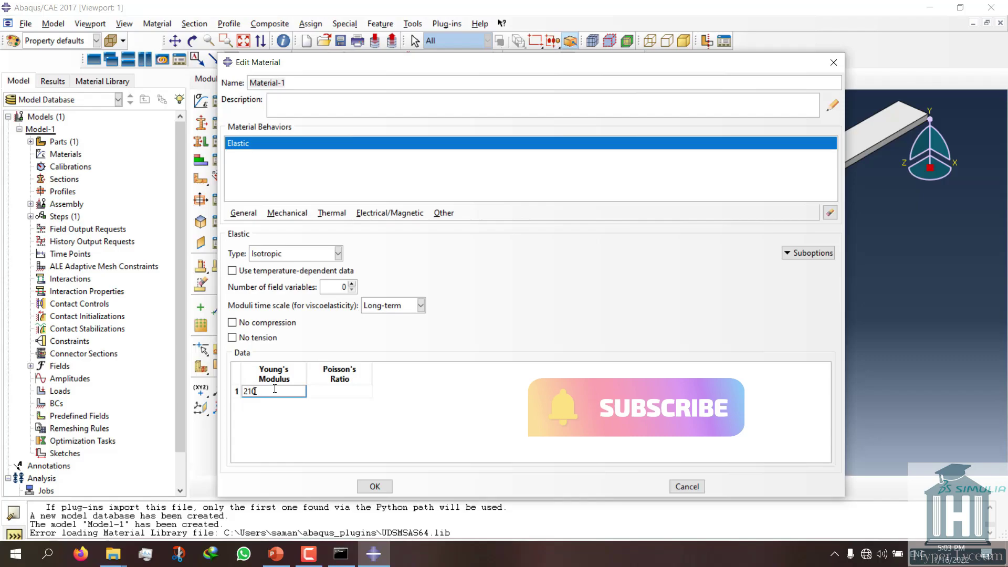
{"action": "type", "text": "e9"}
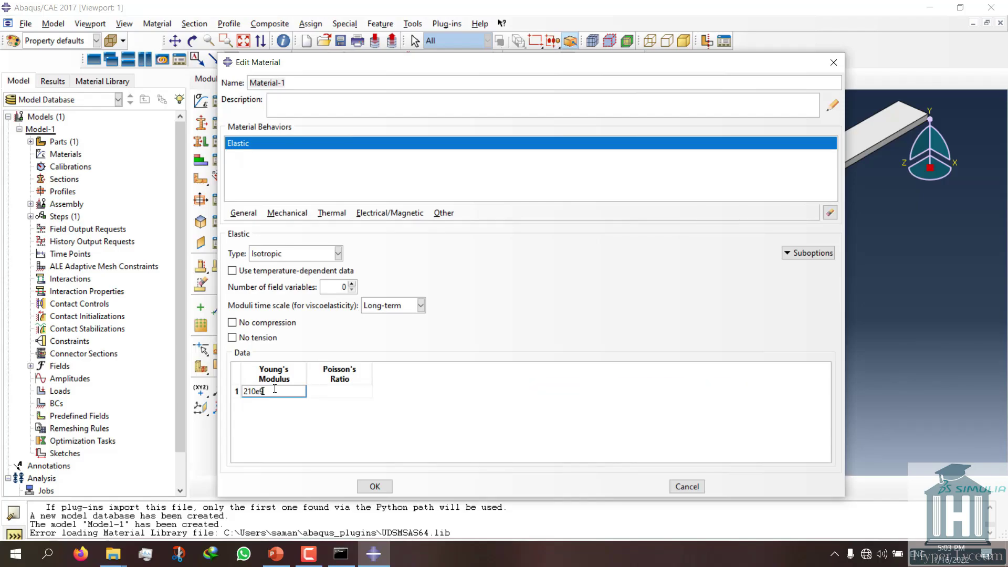
{"action": "key", "text": "Tab"}
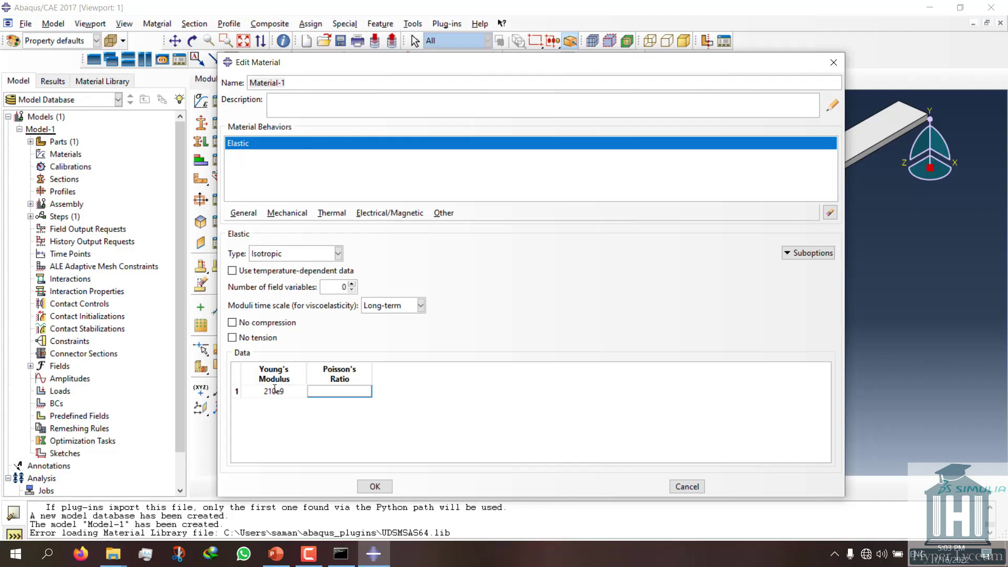
{"action": "type", "text": "0."}
{"action": "type", "text": "28"}
{"action": "left_click", "coordinate": [375, 486]}
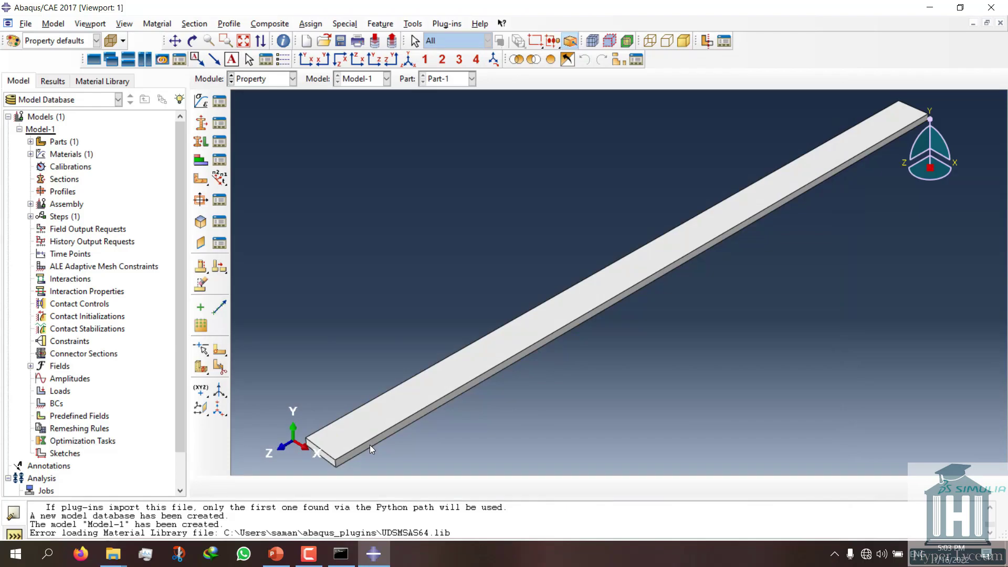
Step: Create Section-1 as a solid homogeneous section
{"action": "left_click", "coordinate": [202, 124]}
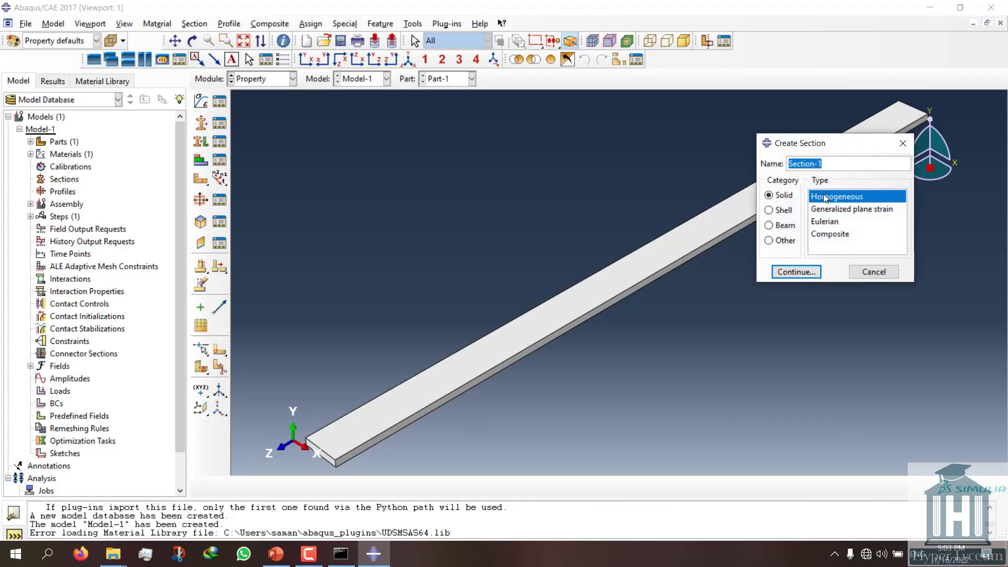
{"action": "left_click", "coordinate": [796, 272]}
{"action": "left_click", "coordinate": [295, 337]}
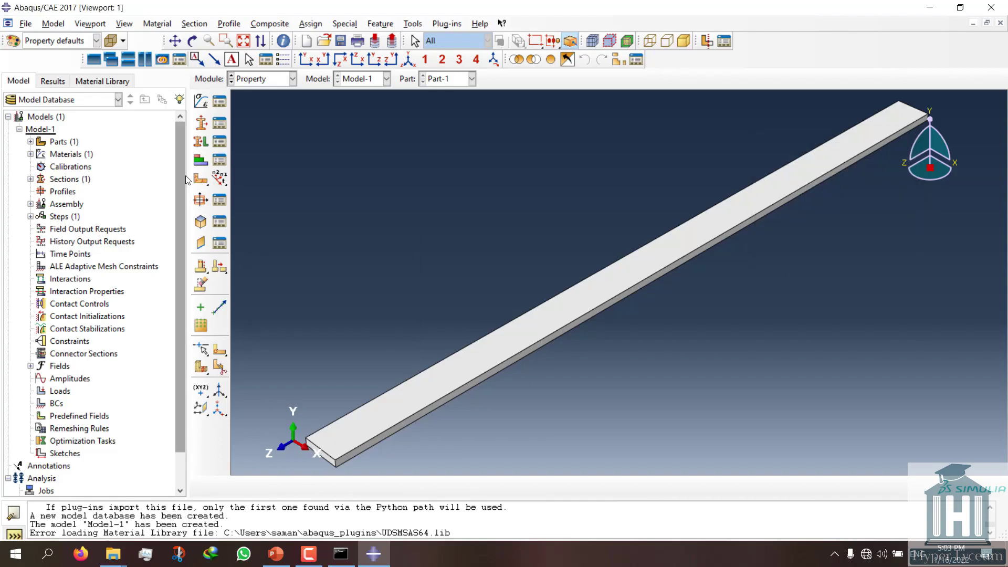
Step: Assign Section-1 to the entire beam part
{"action": "left_click", "coordinate": [200, 144]}
{"action": "left_click", "coordinate": [432, 372]}
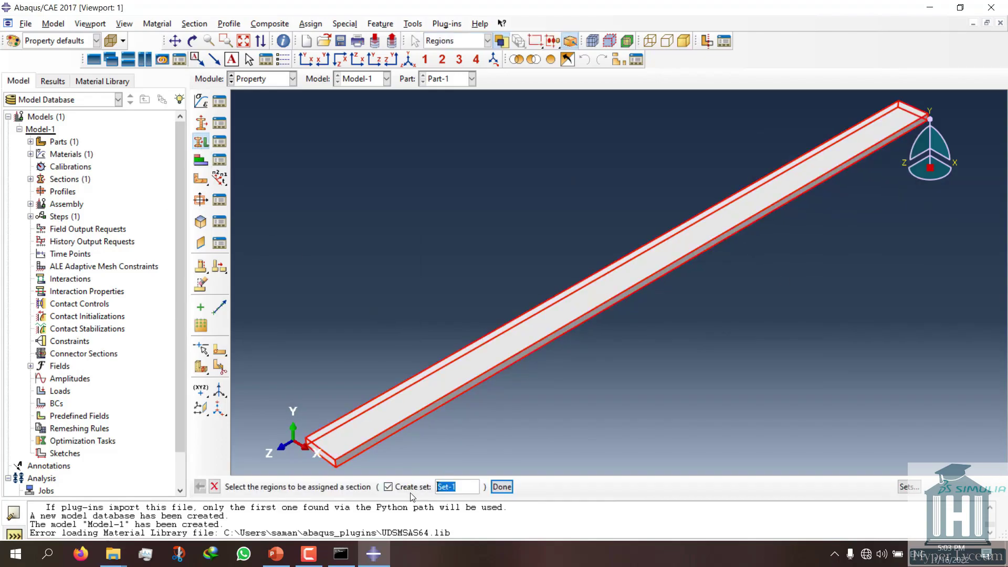
{"action": "left_click", "coordinate": [502, 487]}
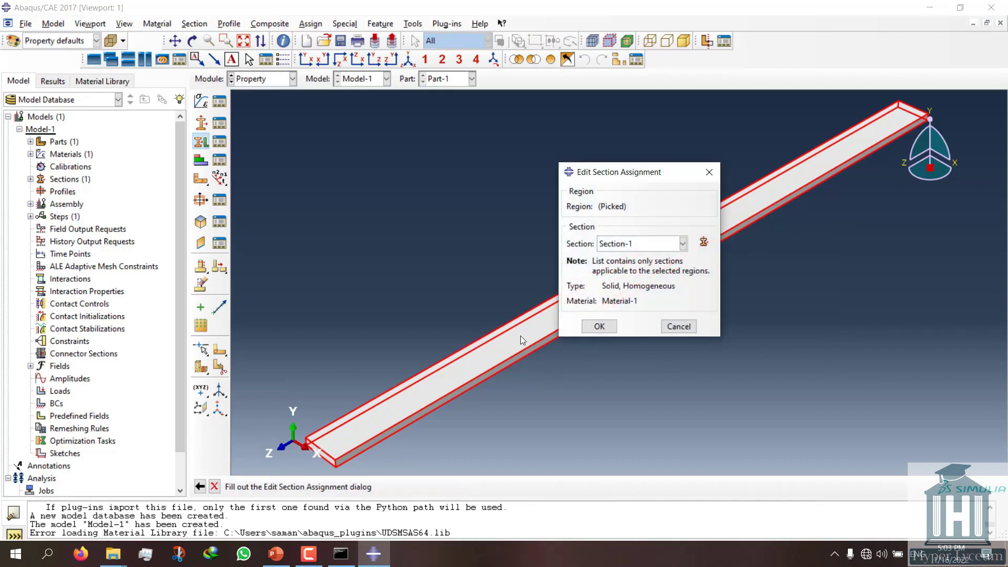
{"action": "left_click", "coordinate": [596, 326]}
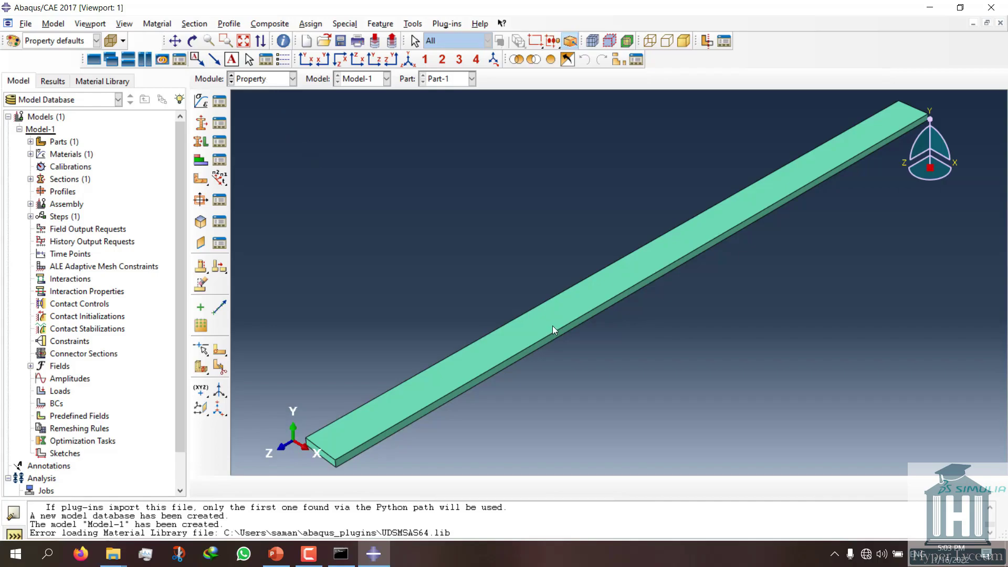
{"action": "left_click", "coordinate": [265, 79]}
{"action": "left_click", "coordinate": [269, 117]}
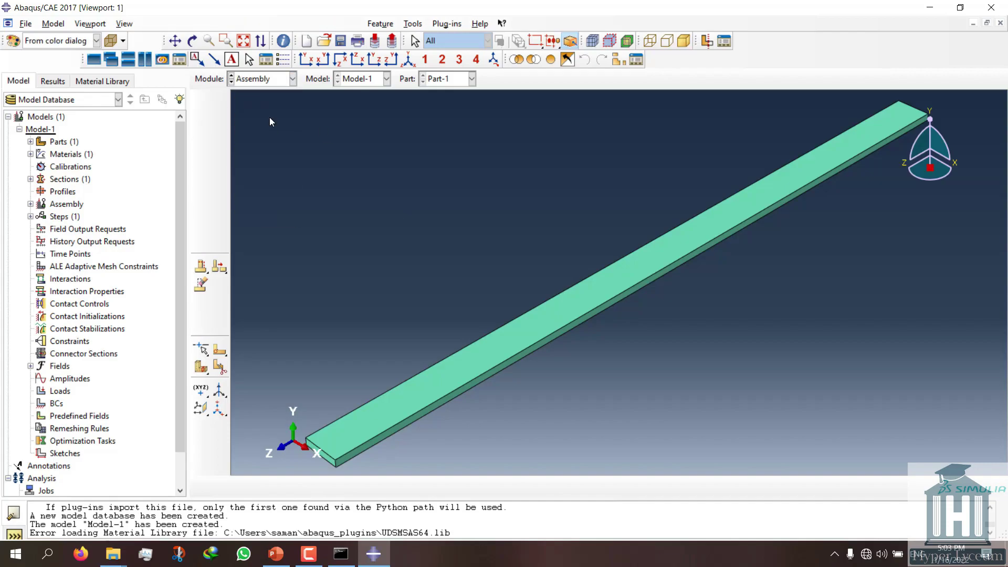
Step: Add an independent instance of the beam to the assembly and orbit the view onto it
{"action": "left_click", "coordinate": [200, 100]}
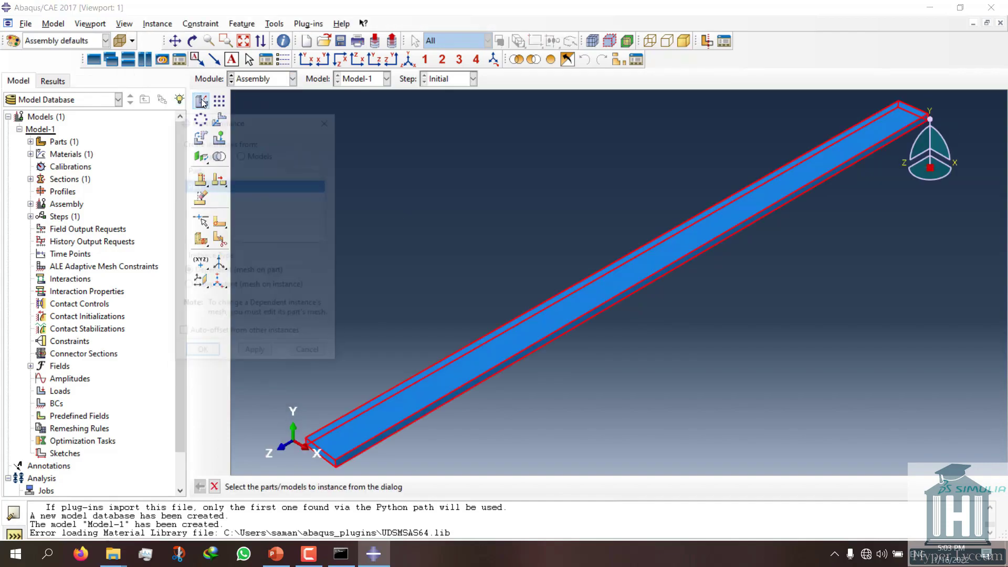
{"action": "left_click", "coordinate": [186, 286]}
{"action": "left_click", "coordinate": [207, 356]}
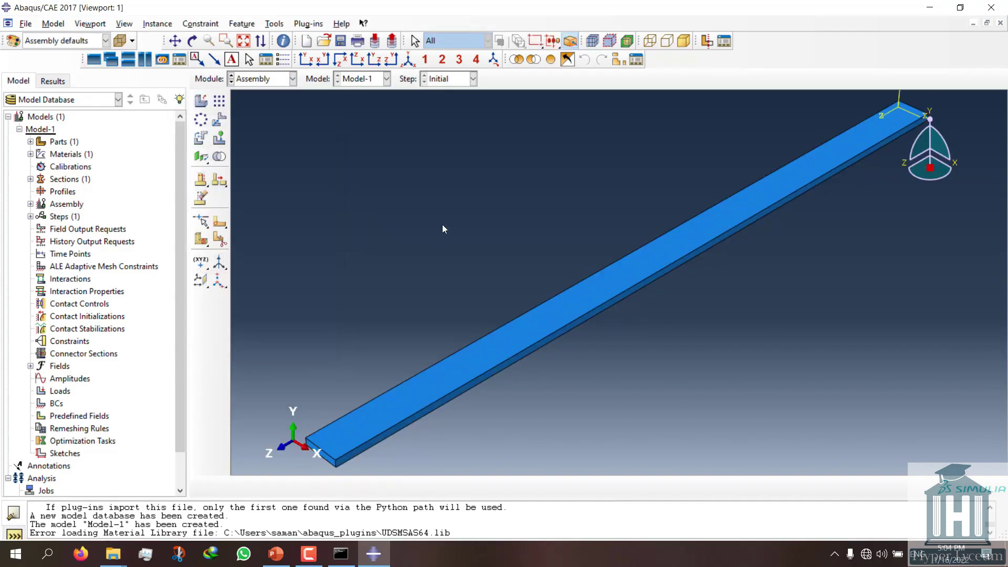
{"action": "mouse_move", "coordinate": [504, 330]}
{"action": "left_mouse_down", "text": "ctrl+alt"}
{"action": "mouse_move", "coordinate": [354, 216]}
{"action": "mouse_move", "coordinate": [473, 330]}
{"action": "left_mouse_up", "text": "ctrl+alt"}
{"action": "middle_click_drag", "start_coordinate": [473, 332], "coordinate": [553, 358], "text": "ctrl+alt"}
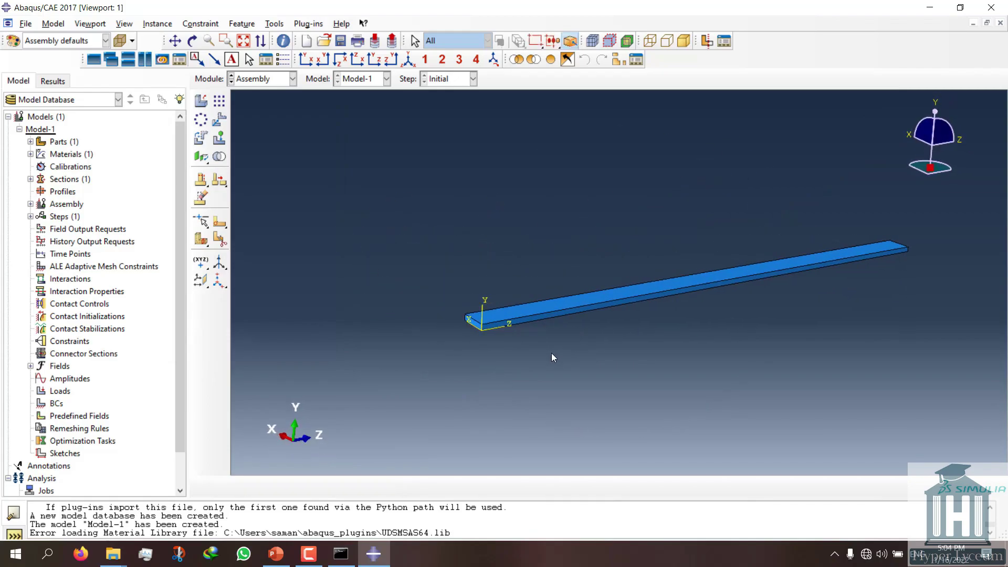
{"action": "mouse_move", "coordinate": [552, 358]}
{"action": "right_mouse_down", "text": "ctrl+alt"}
{"action": "mouse_move", "coordinate": [653, 307]}
{"action": "mouse_move", "coordinate": [474, 197]}
{"action": "right_mouse_up", "text": "ctrl+alt"}
{"action": "left_click", "coordinate": [265, 79]}
Step: Create Static, General Step-1 with initial and maximum increments of 0.1
{"action": "left_click", "coordinate": [260, 135]}
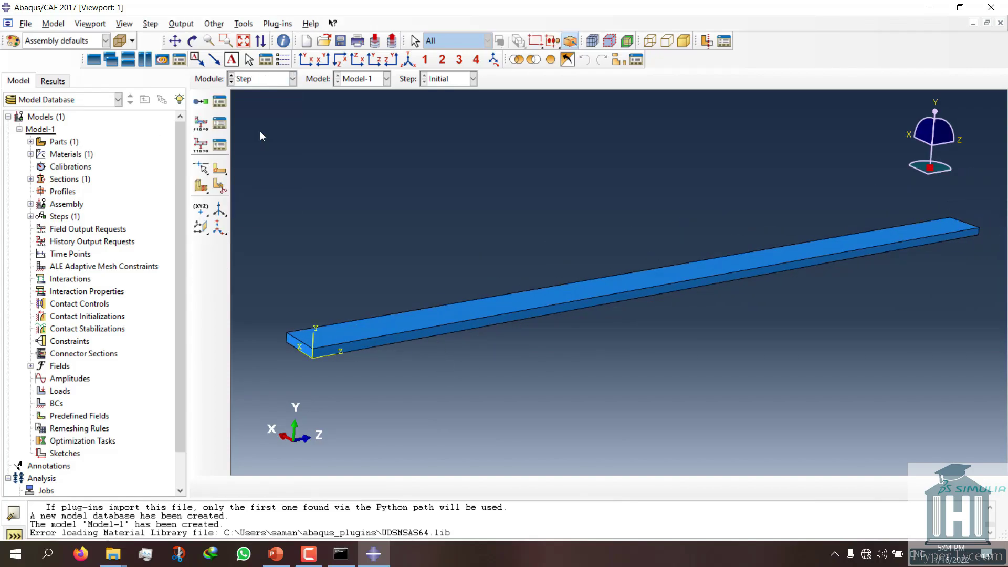
{"action": "left_click", "coordinate": [201, 101]}
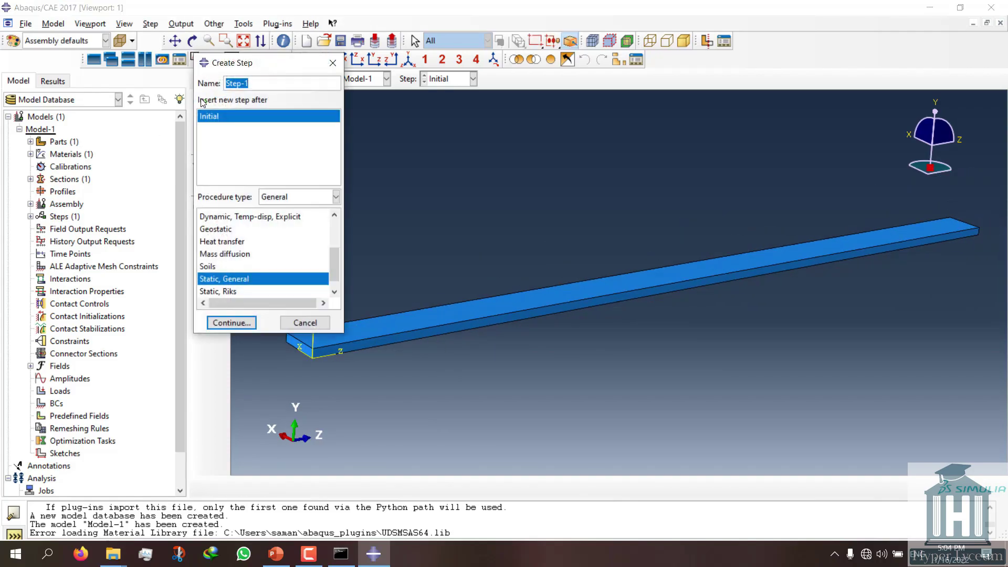
{"action": "left_click", "coordinate": [229, 323]}
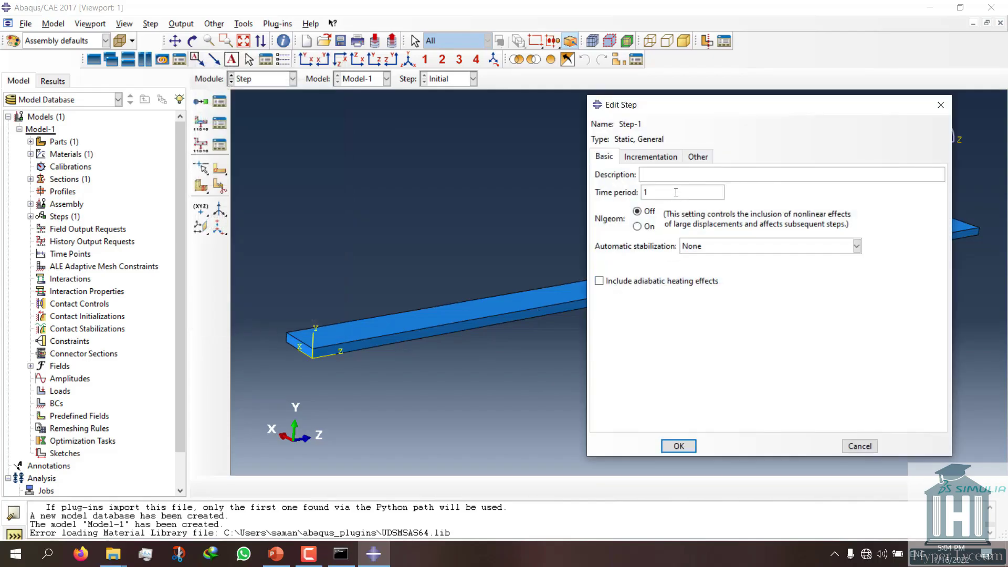
{"action": "left_click", "coordinate": [664, 159]}
{"action": "left_click_drag", "start_coordinate": [674, 218], "coordinate": [641, 225]}
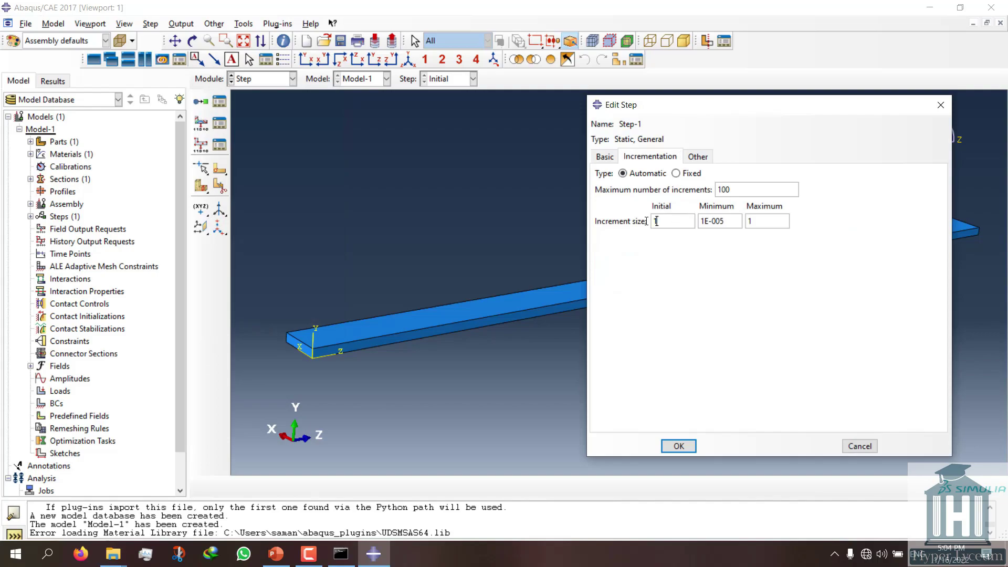
{"action": "type", "text": ".1"}
{"action": "type", "text": ".1"}
{"action": "key", "text": "Tab"}
{"action": "type", "text": "0.1"}
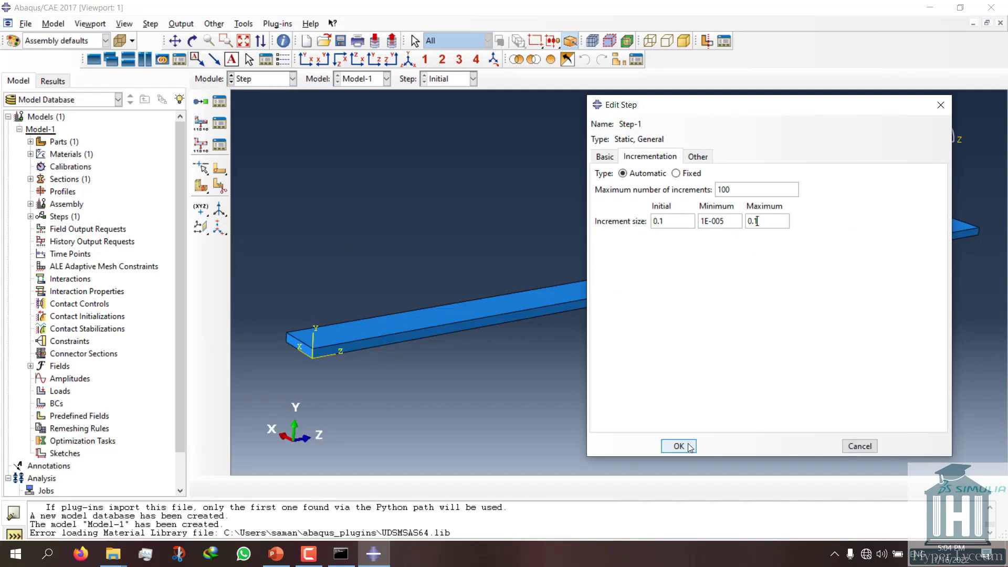
{"action": "left_click", "coordinate": [606, 159]}
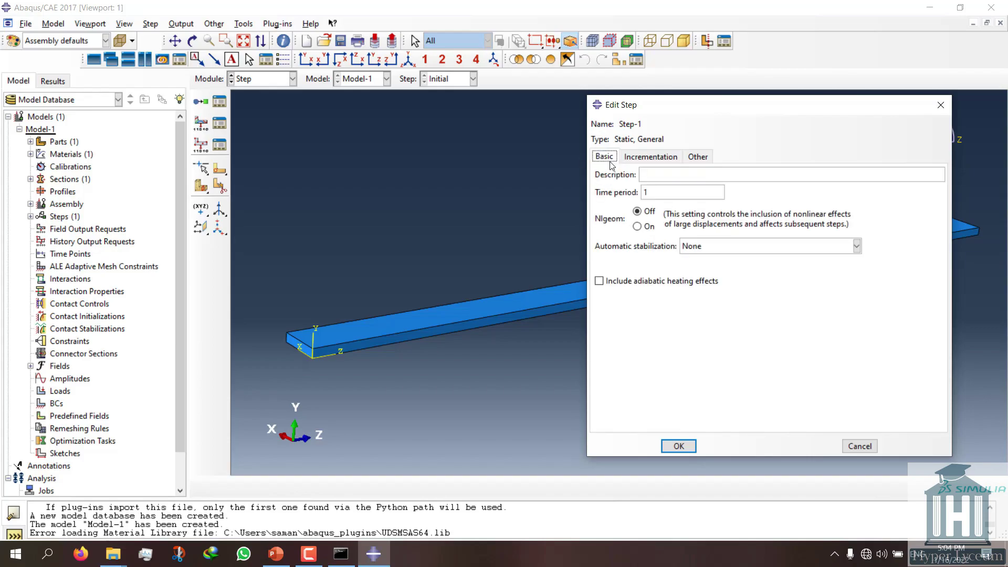
{"action": "left_click", "coordinate": [679, 446]}
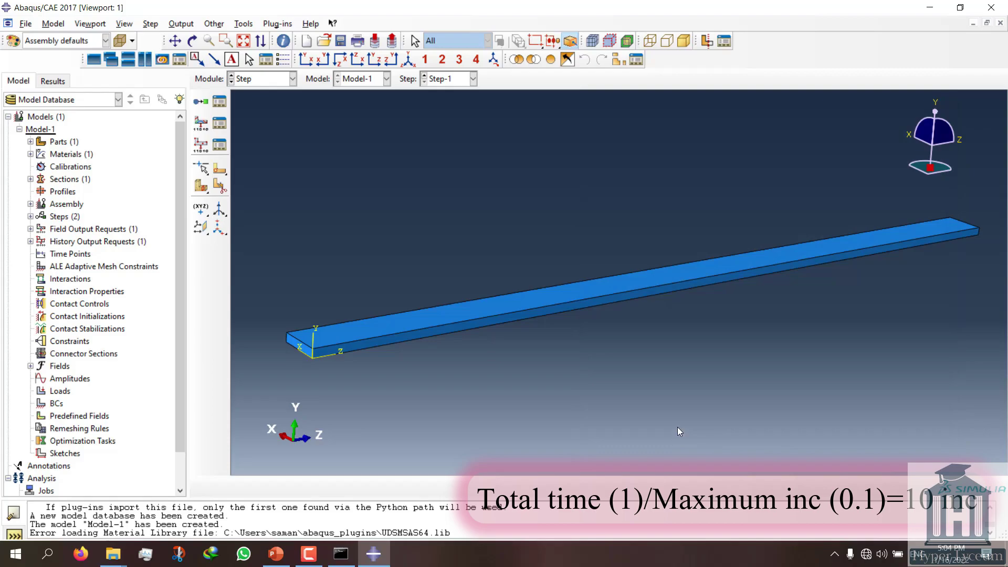
Step: In the Load module, start a Symmetry/Antisymmetry/Encastre boundary condition in the Initial step
{"action": "left_click", "coordinate": [262, 78]}
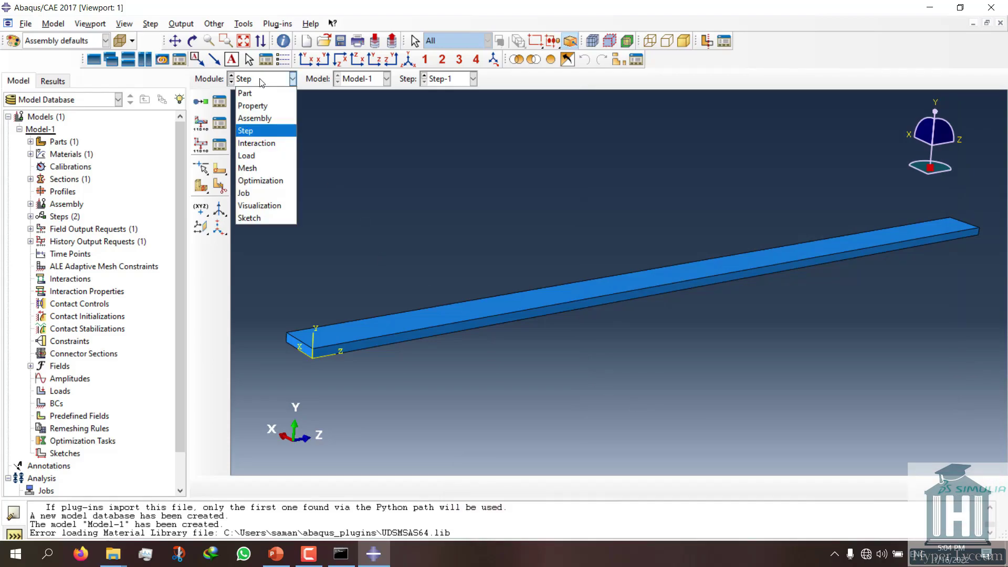
{"action": "left_click", "coordinate": [265, 144]}
{"action": "left_click", "coordinate": [262, 78]}
{"action": "left_click", "coordinate": [265, 154]}
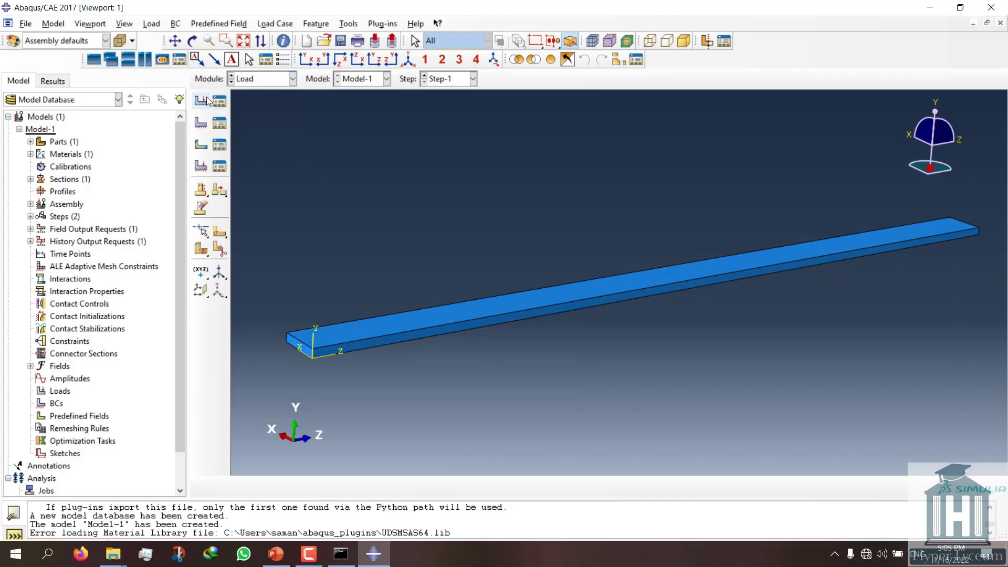
{"action": "left_click", "coordinate": [201, 123]}
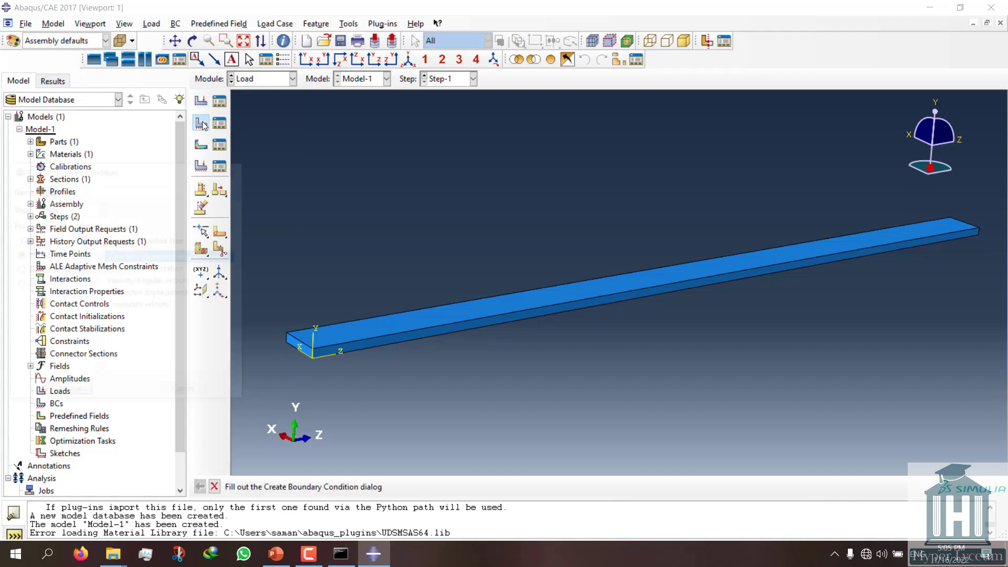
{"action": "left_click", "coordinate": [59, 208]}
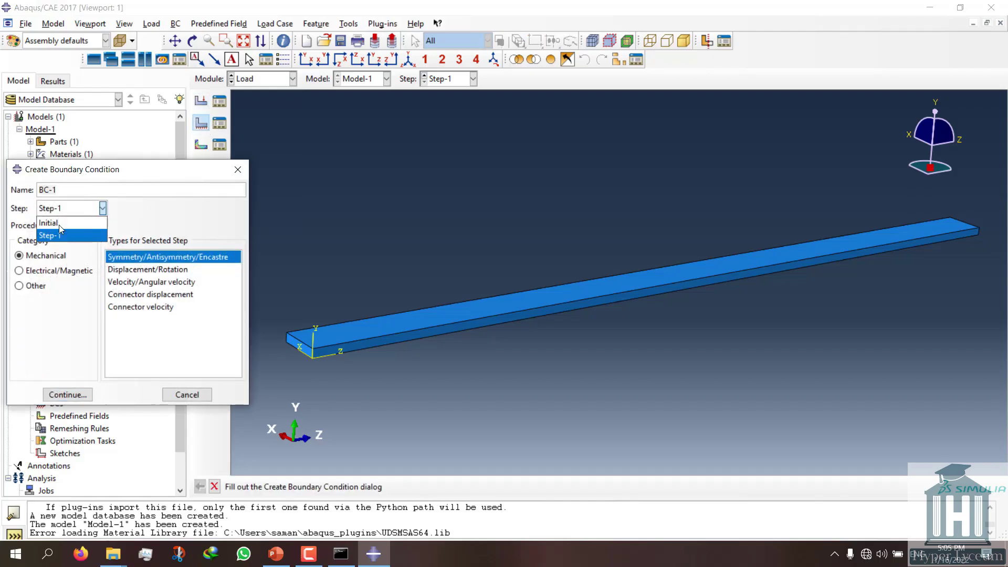
{"action": "left_click", "coordinate": [61, 227]}
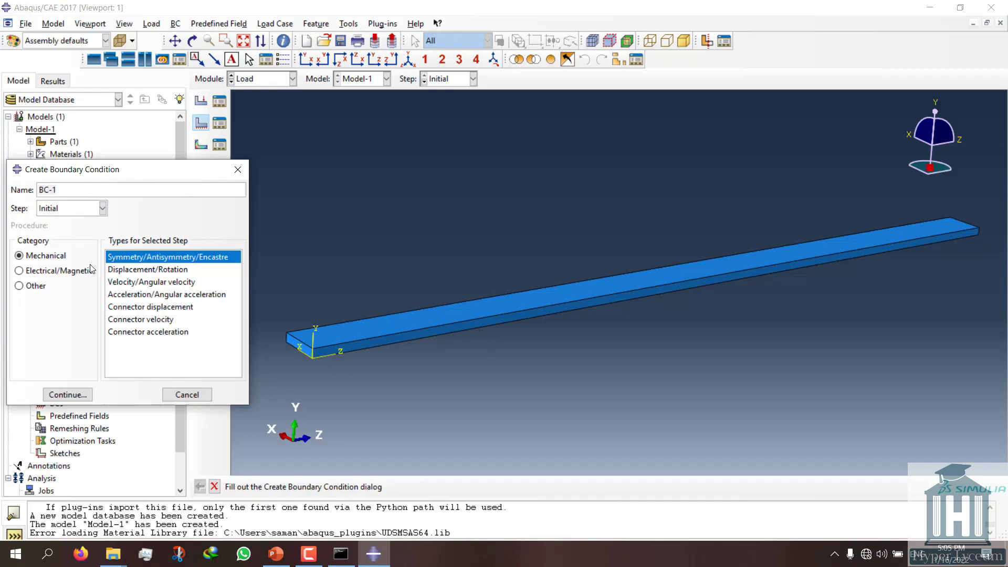
{"action": "left_click", "coordinate": [79, 397]}
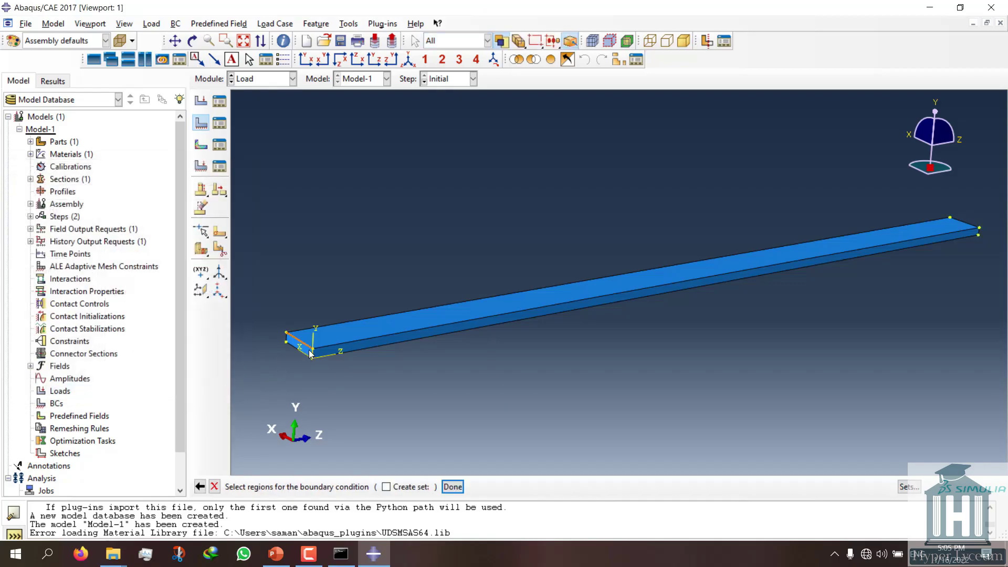
{"action": "scroll", "coordinate": [307, 353], "scroll_direction": "up", "scroll_amount": 3}
Step: Clamp the beam's end faces with ENCASTRE as BC-1
{"action": "left_click_drag", "start_coordinate": [685, 307], "coordinate": [696, 338], "text": "ctrl+alt"}
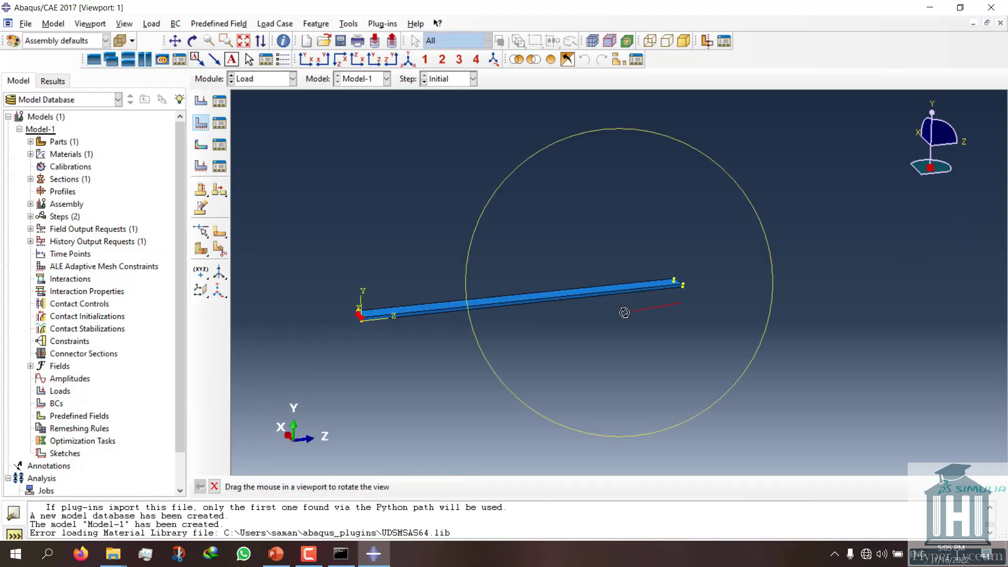
{"action": "scroll", "coordinate": [705, 303], "scroll_direction": "down", "scroll_amount": 5}
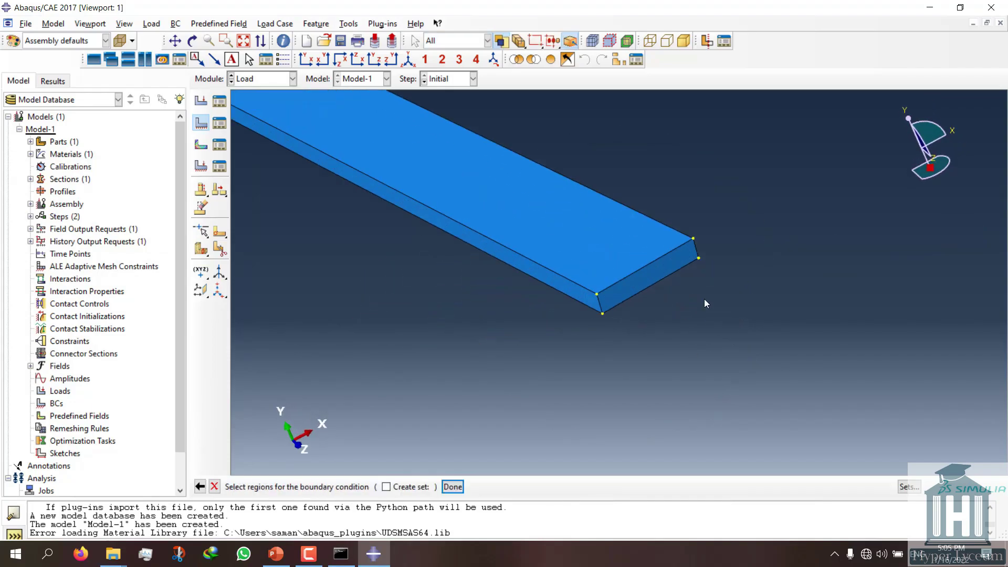
{"action": "left_click", "coordinate": [629, 294]}
{"action": "scroll", "coordinate": [476, 329], "scroll_direction": "up", "scroll_amount": 3}
{"action": "scroll", "coordinate": [476, 332], "scroll_direction": "up", "scroll_amount": 2}
{"action": "left_click", "coordinate": [452, 486]}
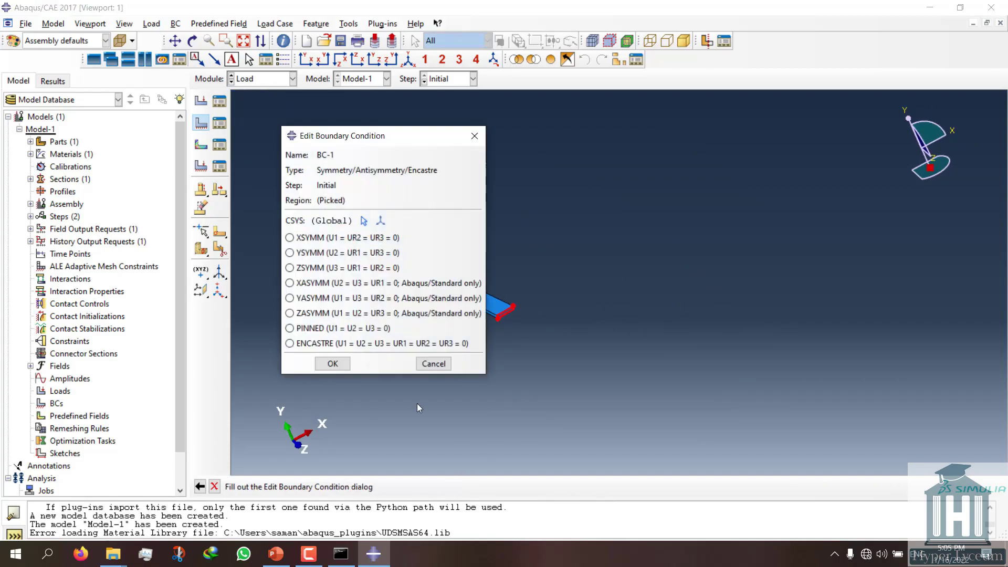
{"action": "left_click", "coordinate": [331, 344]}
{"action": "left_click", "coordinate": [333, 363]}
{"action": "left_click_drag", "start_coordinate": [513, 354], "coordinate": [560, 323], "text": "ctrl+alt"}
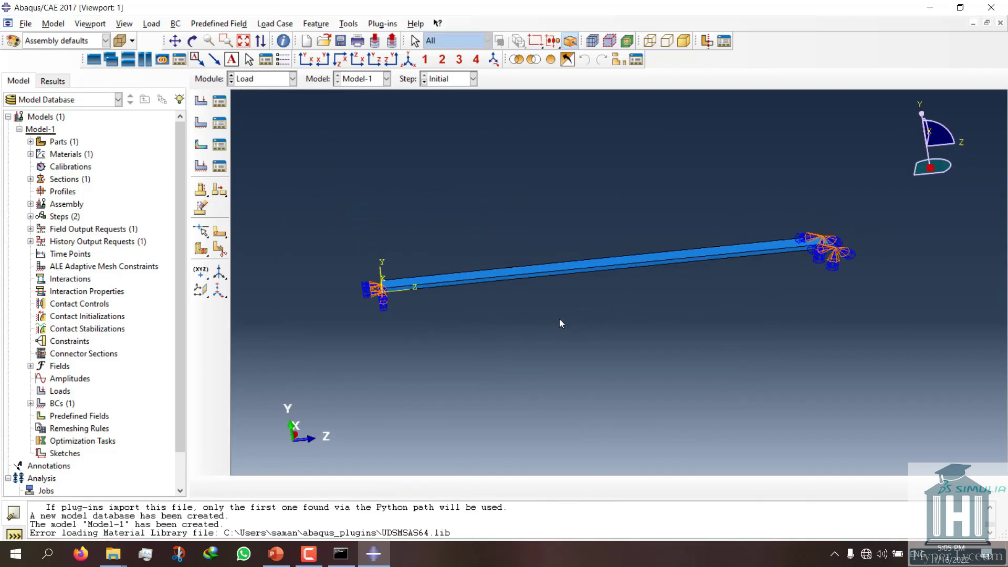
Step: Start pressure Load-1 in Step-1 and select the beam's top surface
{"action": "left_click", "coordinate": [201, 101]}
{"action": "left_click", "coordinate": [243, 136]}
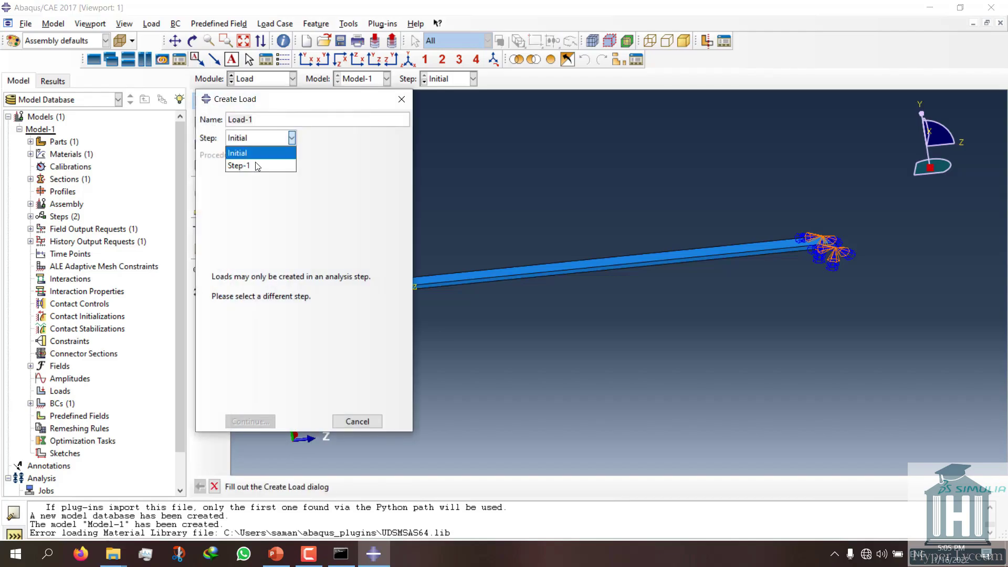
{"action": "left_click", "coordinate": [260, 166]}
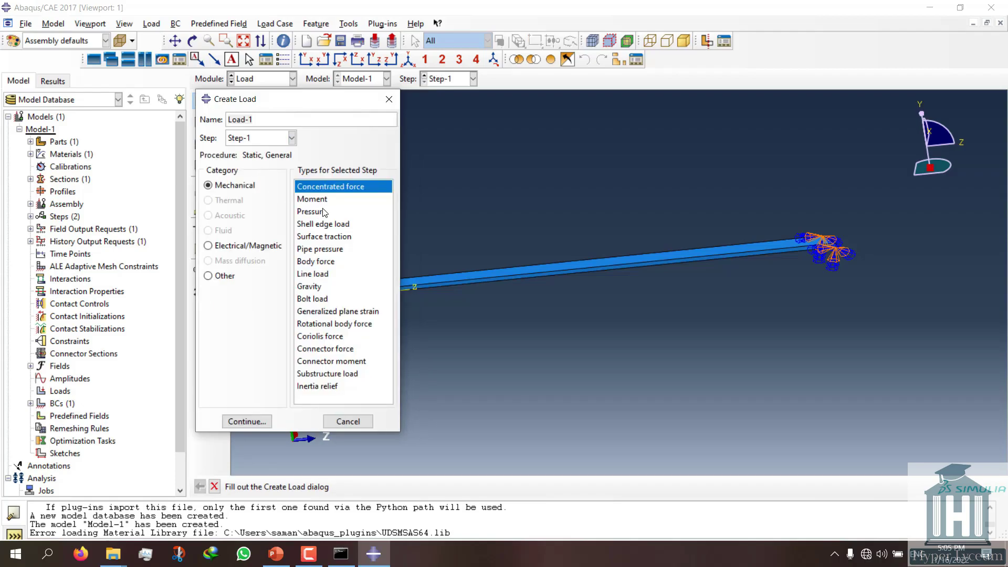
{"action": "left_click", "coordinate": [323, 213]}
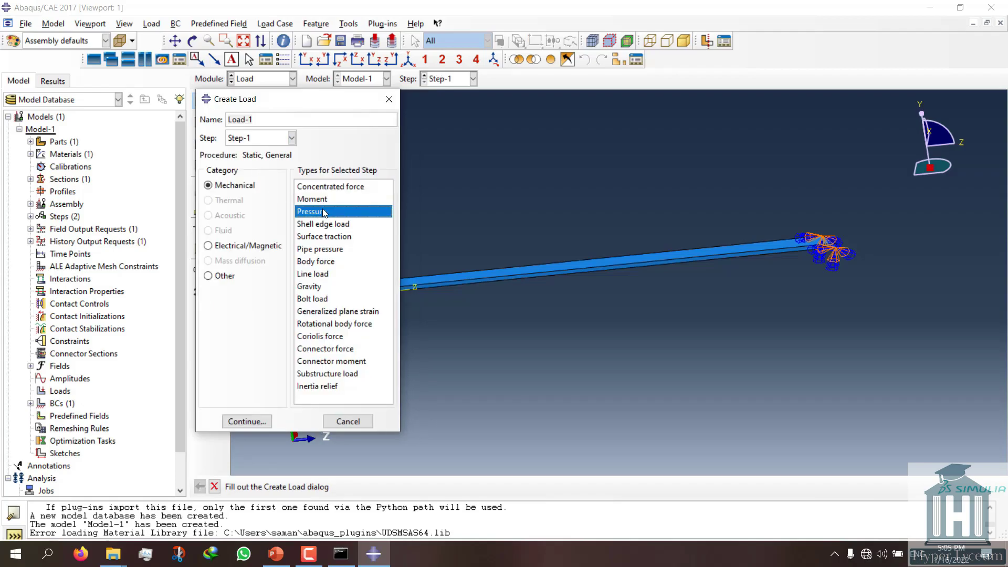
{"action": "left_click", "coordinate": [247, 422]}
{"action": "left_click_drag", "start_coordinate": [506, 281], "coordinate": [522, 309], "text": "ctrl+alt"}
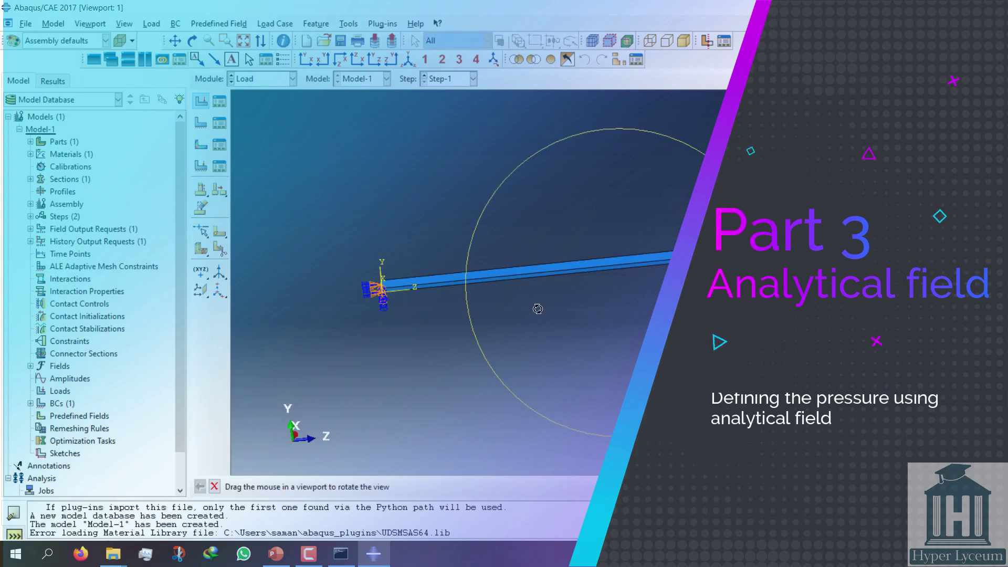
{"action": "left_click", "coordinate": [479, 486]}
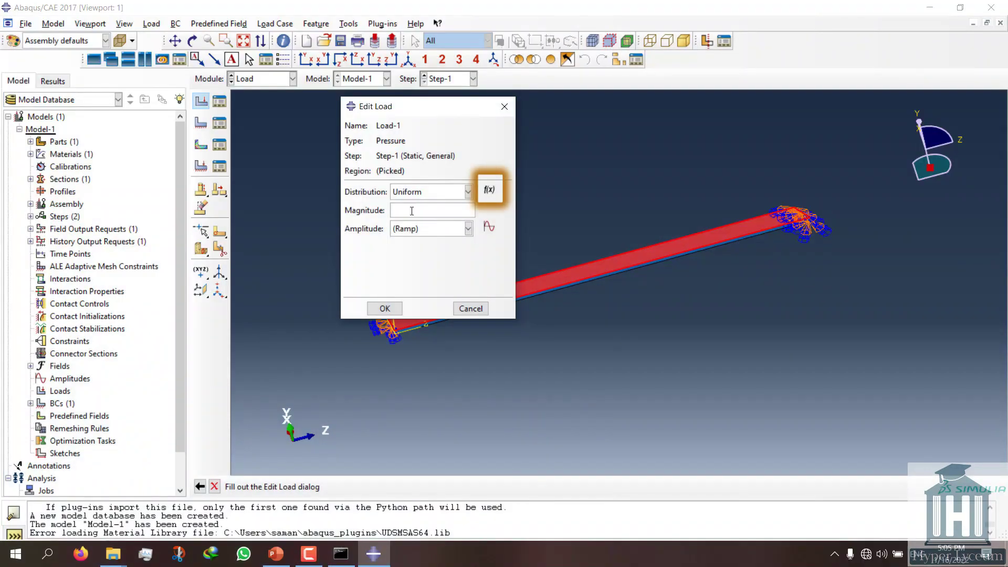
Step: Create expression field AnalyticalField-1 with the formula 70 * (sin ( pi * Z ) )
{"action": "left_click", "coordinate": [490, 191]}
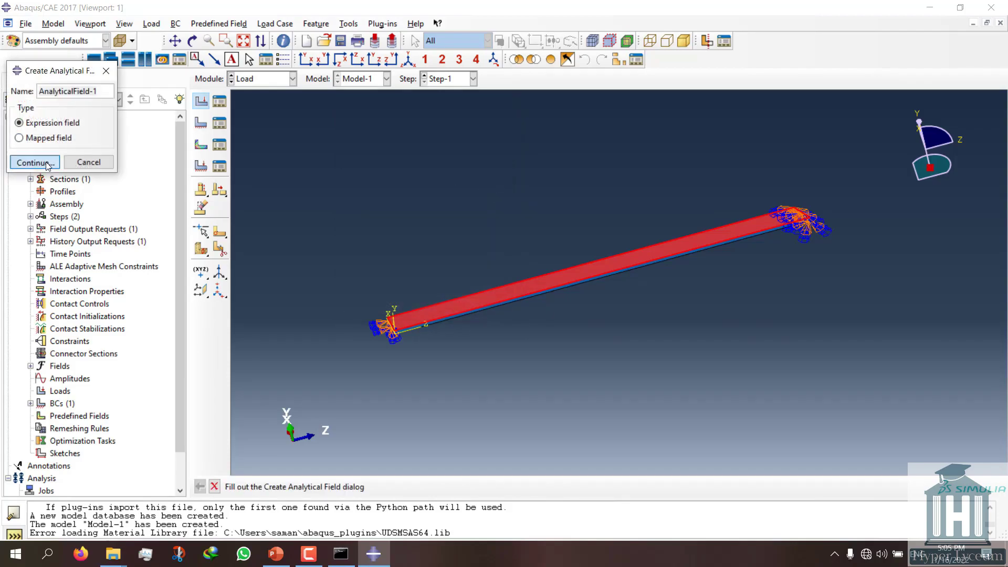
{"action": "left_click", "coordinate": [34, 162]}
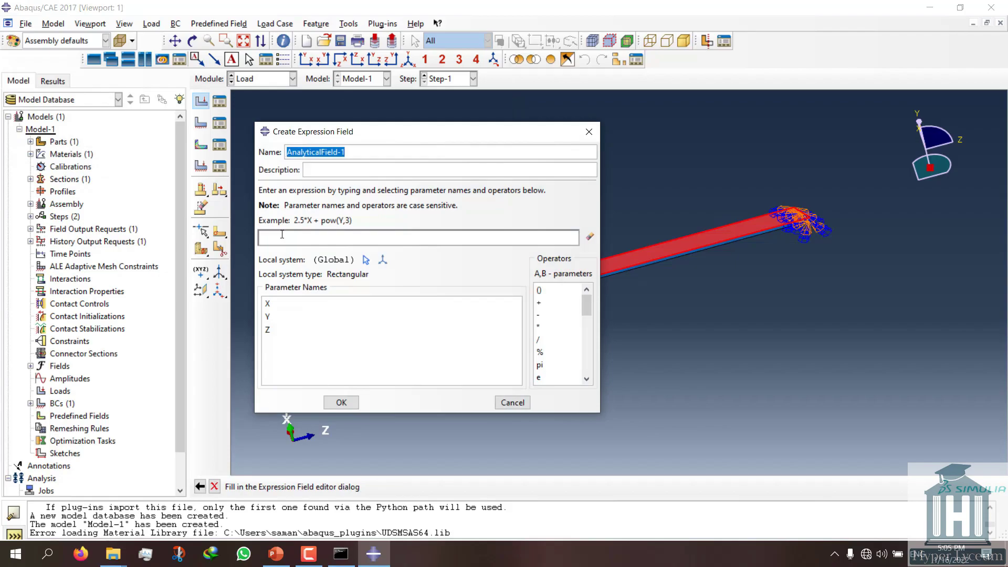
{"action": "left_click", "coordinate": [281, 235]}
{"action": "type", "text": "70"}
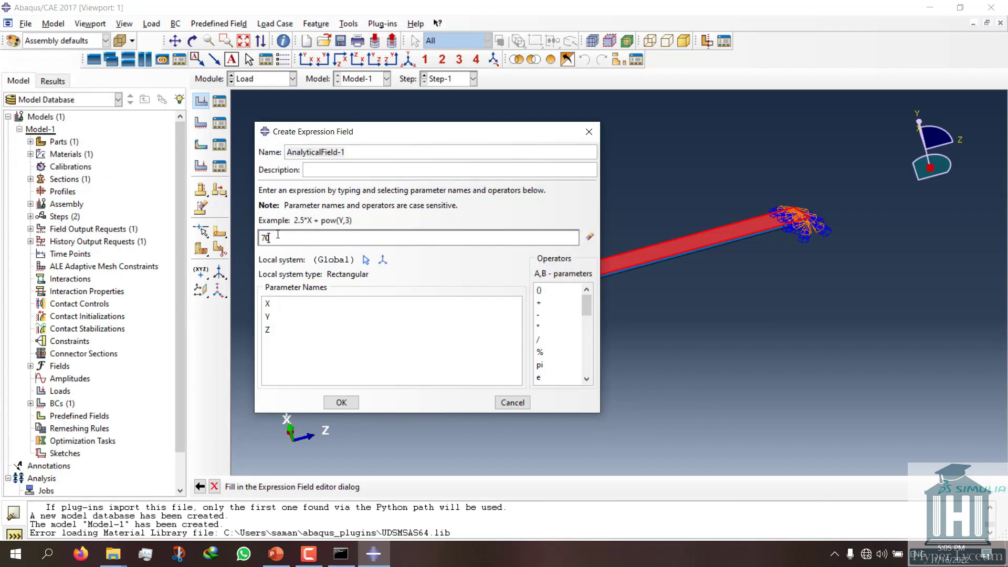
{"action": "type", "text": "*"}
{"action": "left_click", "coordinate": [540, 290]}
{"action": "scroll", "coordinate": [552, 355], "scroll_direction": "down", "scroll_amount": 5}
{"action": "left_click", "coordinate": [547, 329]}
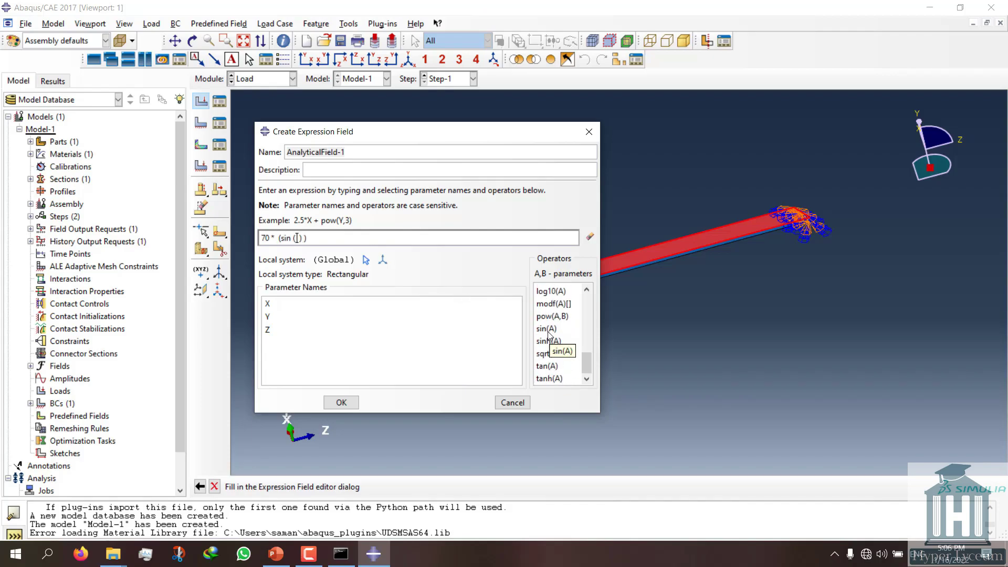
{"action": "type", "text": "pi *"}
{"action": "left_click", "coordinate": [268, 330]}
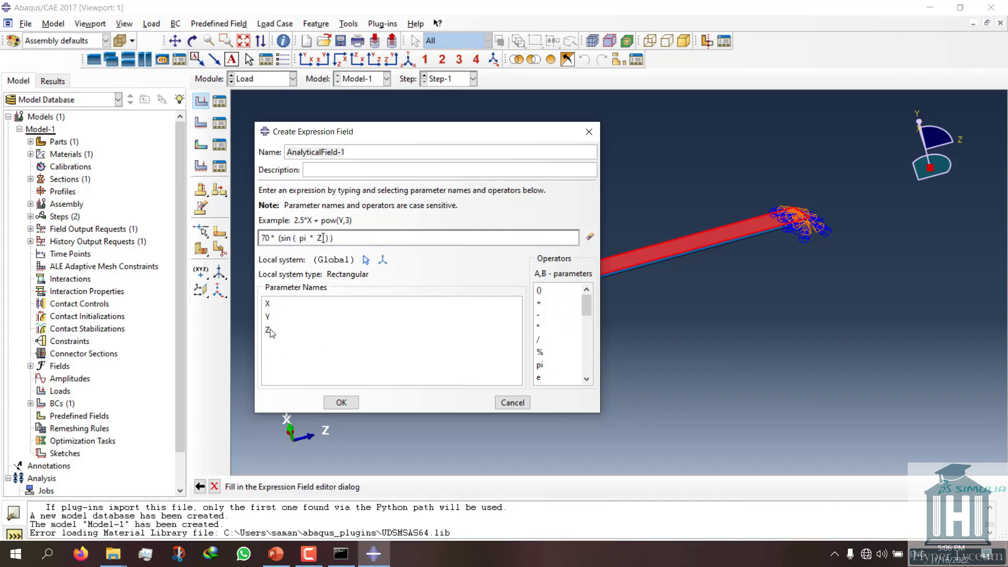
{"action": "left_click", "coordinate": [342, 403]}
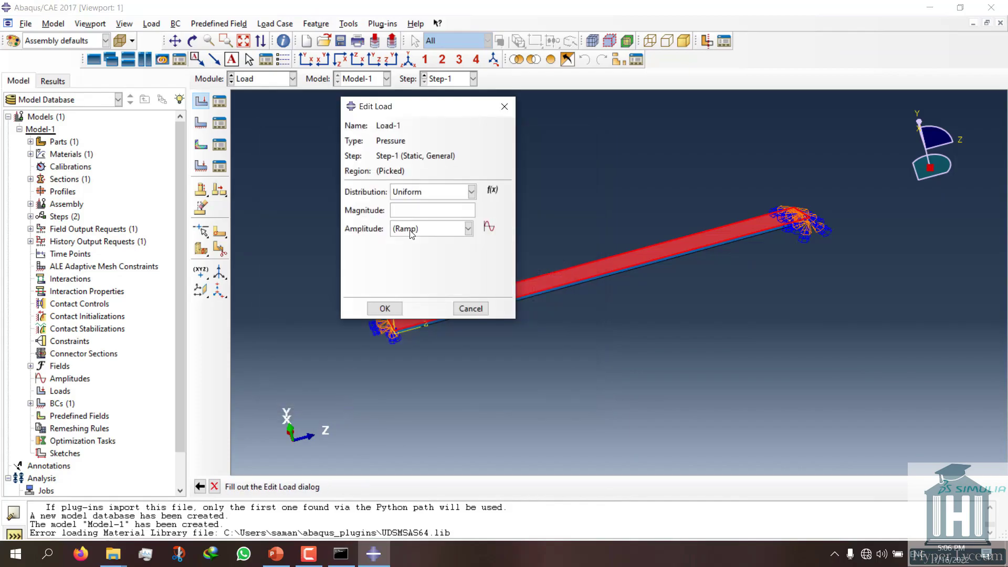
Step: Give Load-1 magnitude 1 with AnalyticalField-1 distribution and orbit to inspect the arrows
{"action": "left_click", "coordinate": [425, 192]}
{"action": "left_click", "coordinate": [426, 257]}
{"action": "type", "text": "1"}
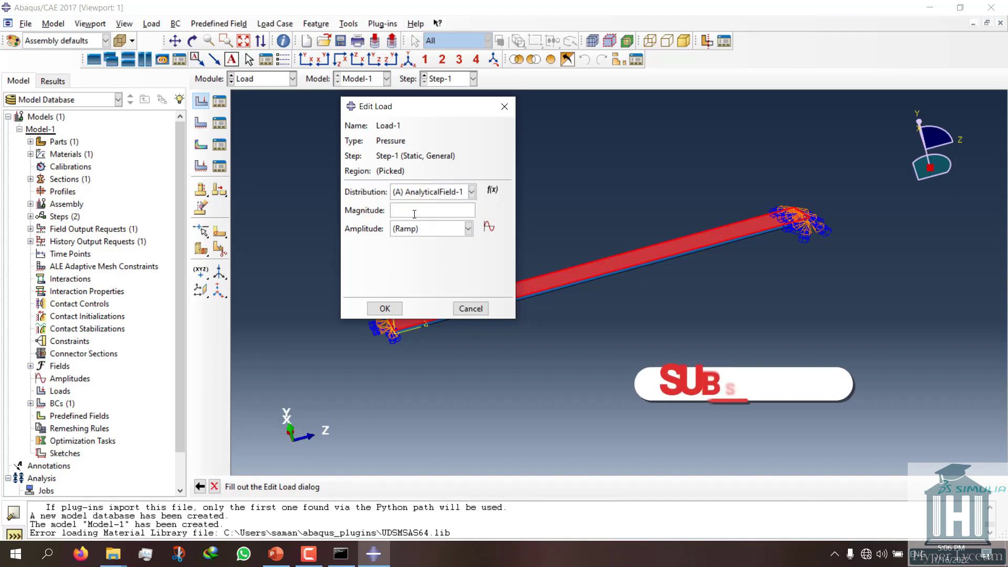
{"action": "left_click", "coordinate": [385, 308]}
{"action": "mouse_move", "coordinate": [622, 362]}
{"action": "left_mouse_down", "text": "ctrl+alt"}
{"action": "mouse_move", "coordinate": [548, 290]}
{"action": "mouse_move", "coordinate": [552, 276]}
{"action": "left_mouse_up", "text": "ctrl+alt"}
Step: Inspect the sinusoidal pressure from both side views before switching to Mesh
{"action": "left_click", "coordinate": [390, 60]}
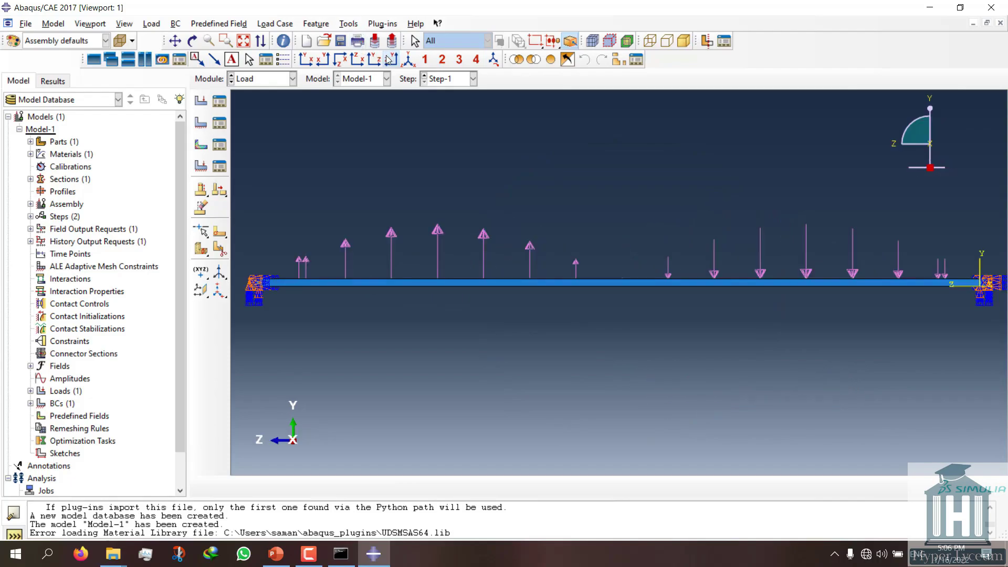
{"action": "left_click", "coordinate": [375, 61]}
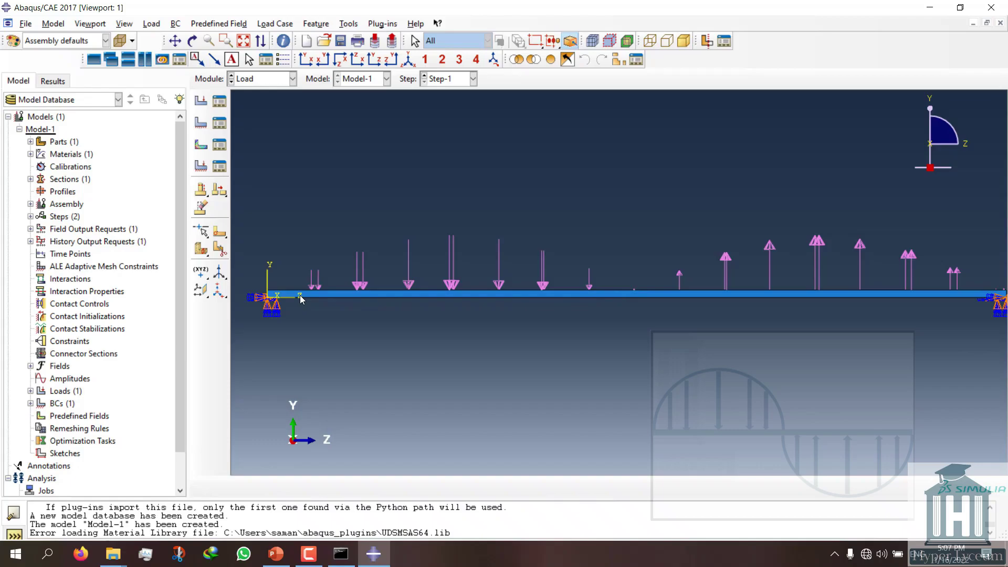
{"action": "left_click", "coordinate": [249, 81]}
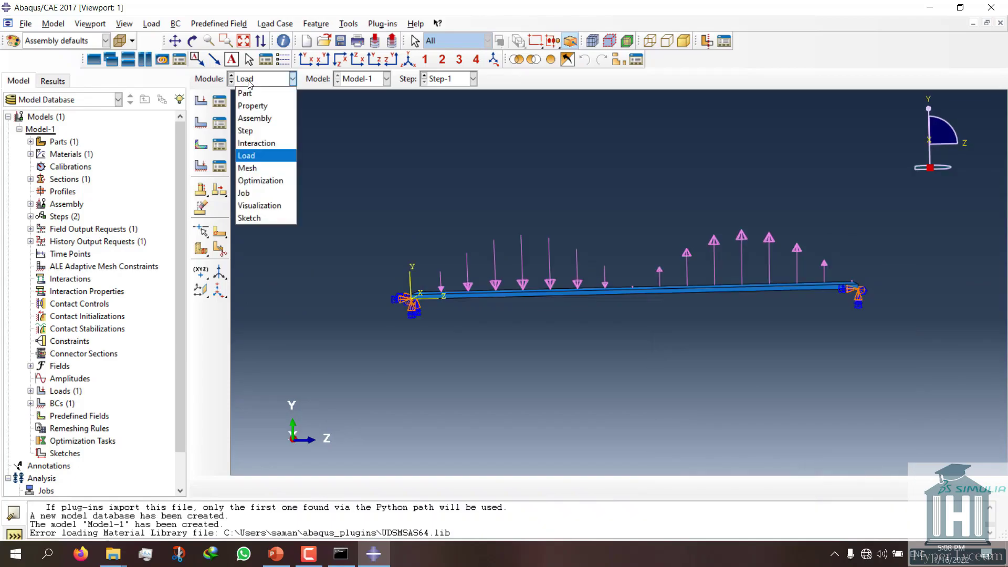
Step: Seed the beam at global size 0.02 and mesh it into 500 elements, keeping element type unchanged
{"action": "left_click", "coordinate": [248, 168]}
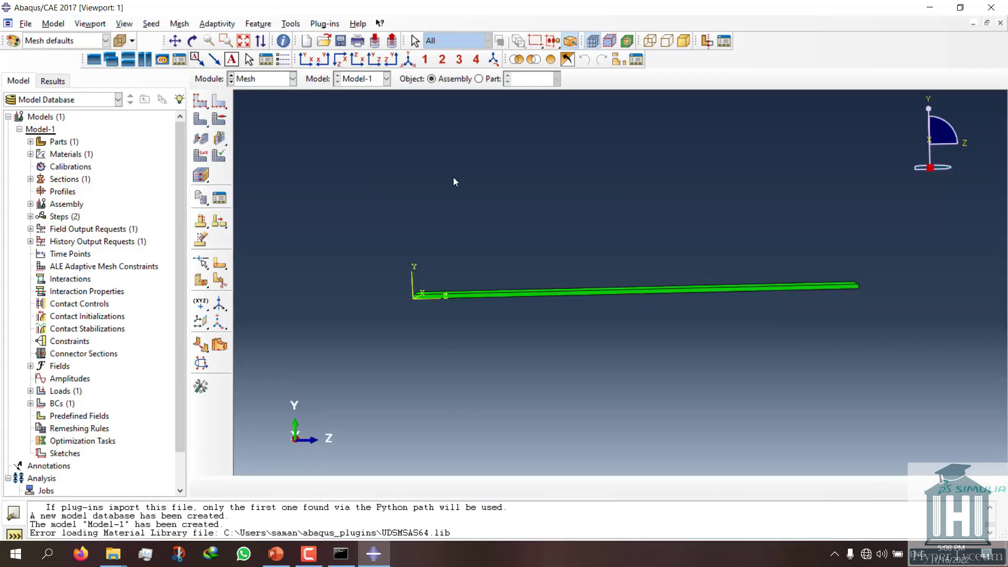
{"action": "left_click", "coordinate": [201, 102]}
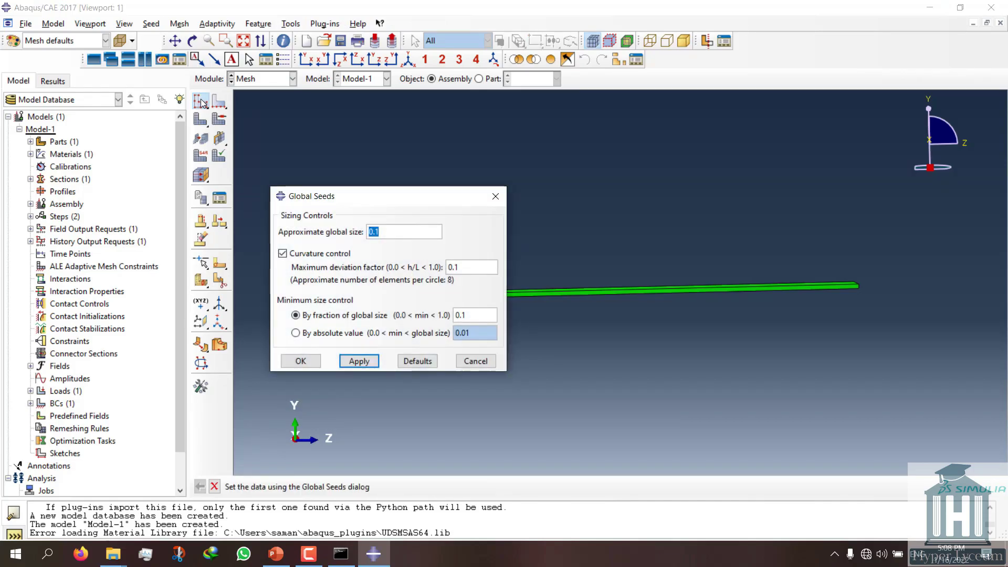
{"action": "type", "text": "0"}
{"action": "type", "text": "1"}
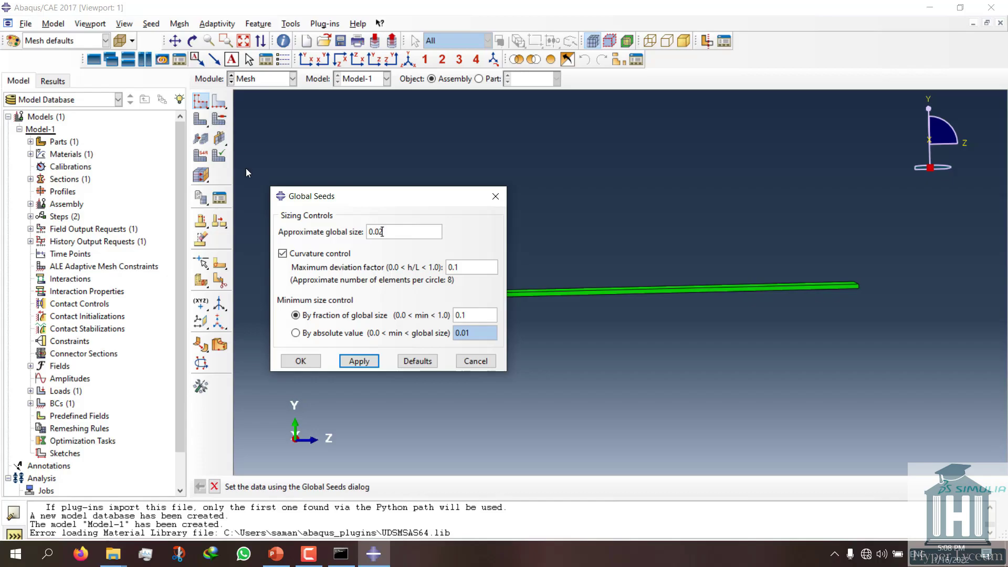
{"action": "left_click", "coordinate": [300, 362]}
{"action": "left_click", "coordinate": [201, 118]}
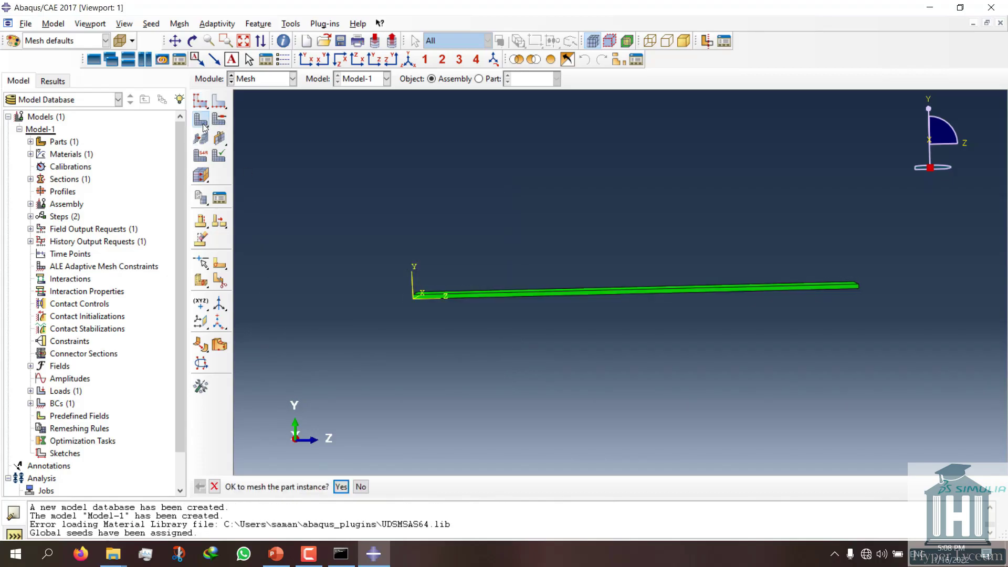
{"action": "left_click", "coordinate": [332, 487]}
{"action": "left_click_drag", "start_coordinate": [583, 282], "coordinate": [434, 376], "text": "ctrl+alt"}
{"action": "left_click", "coordinate": [201, 156]}
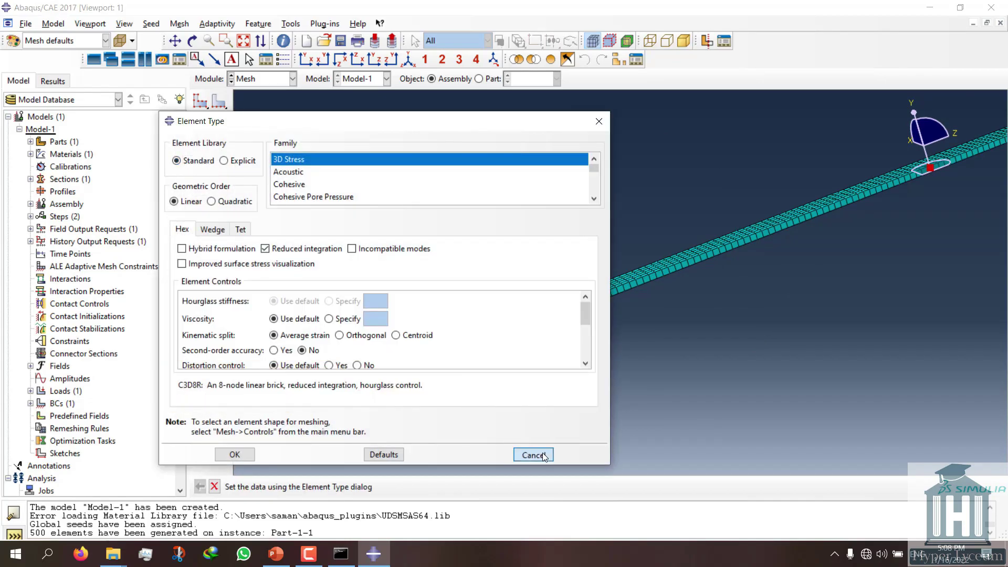
{"action": "left_click", "coordinate": [541, 454]}
Step: Create a new job named analyticalfield for Model-1 in the Job module
{"action": "left_click", "coordinate": [269, 79]}
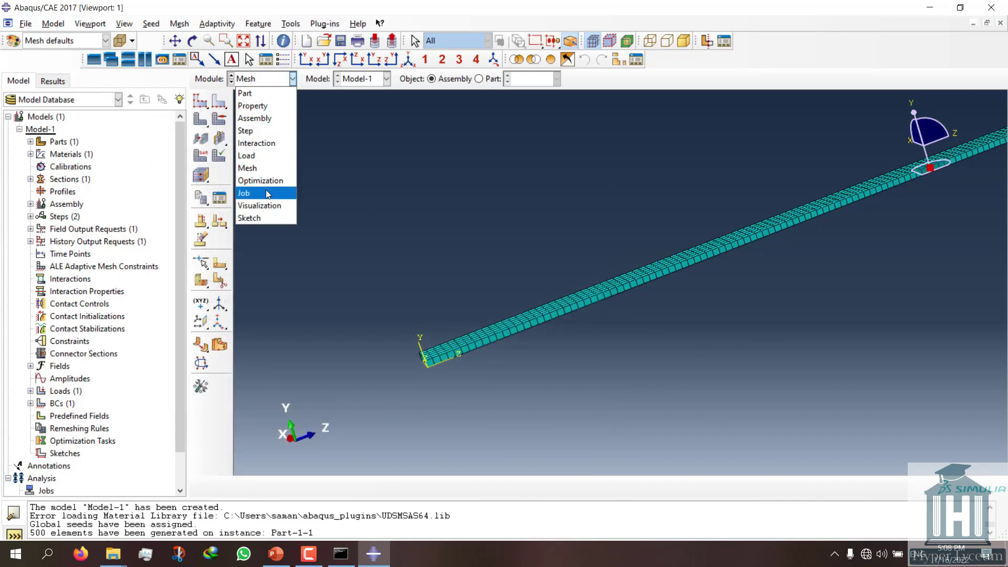
{"action": "left_click", "coordinate": [265, 192]}
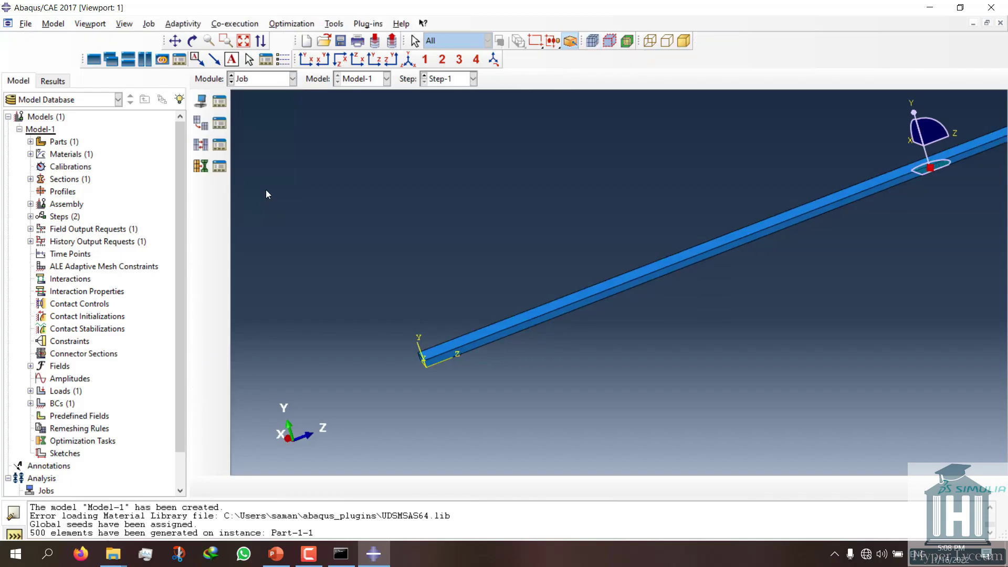
{"action": "left_click", "coordinate": [221, 103]}
{"action": "left_click", "coordinate": [349, 412]}
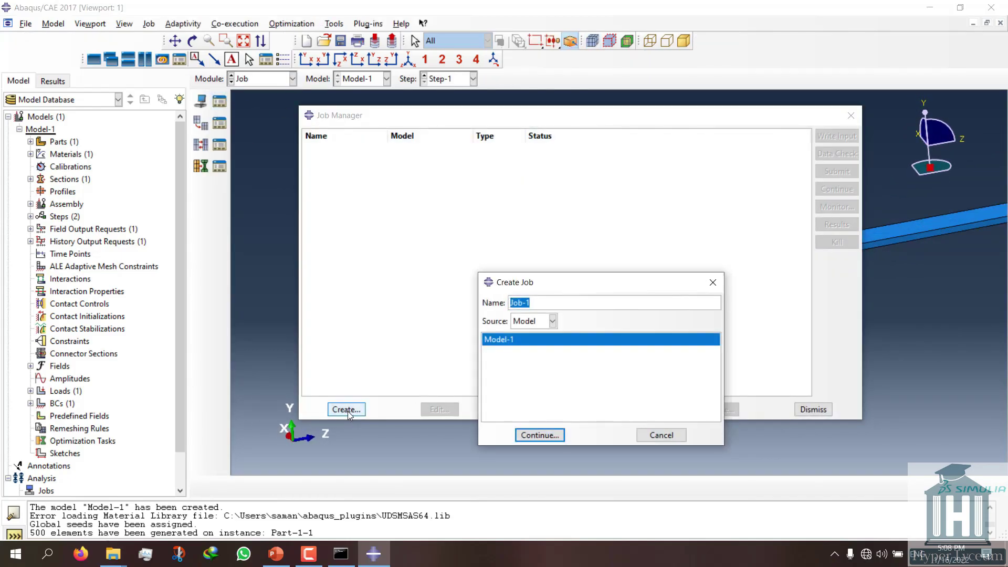
{"action": "type", "text": "analyticalfield"}
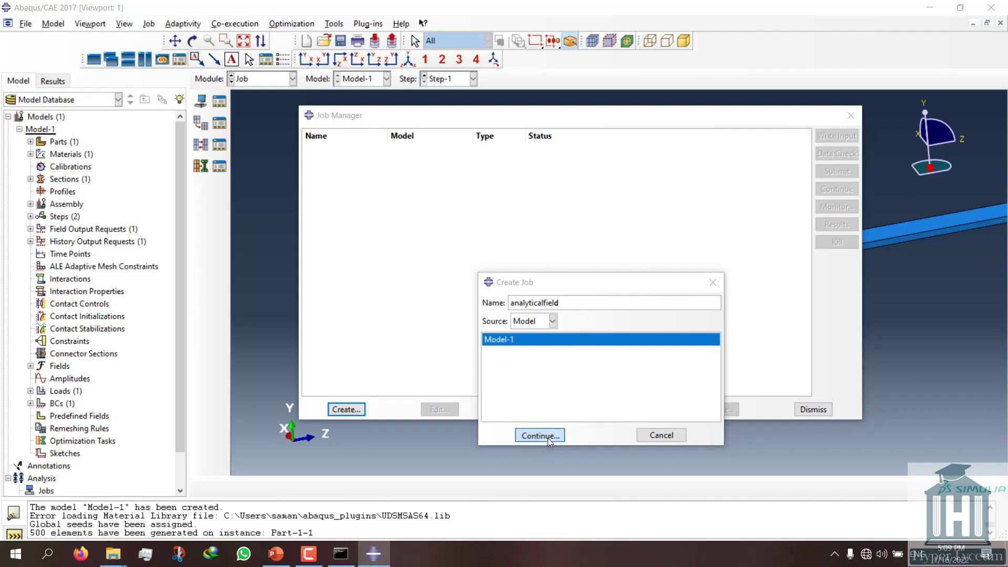
{"action": "left_click", "coordinate": [547, 438]}
Step: Run the analyticalfield job on 10 processors and submit it
{"action": "left_click", "coordinate": [603, 200]}
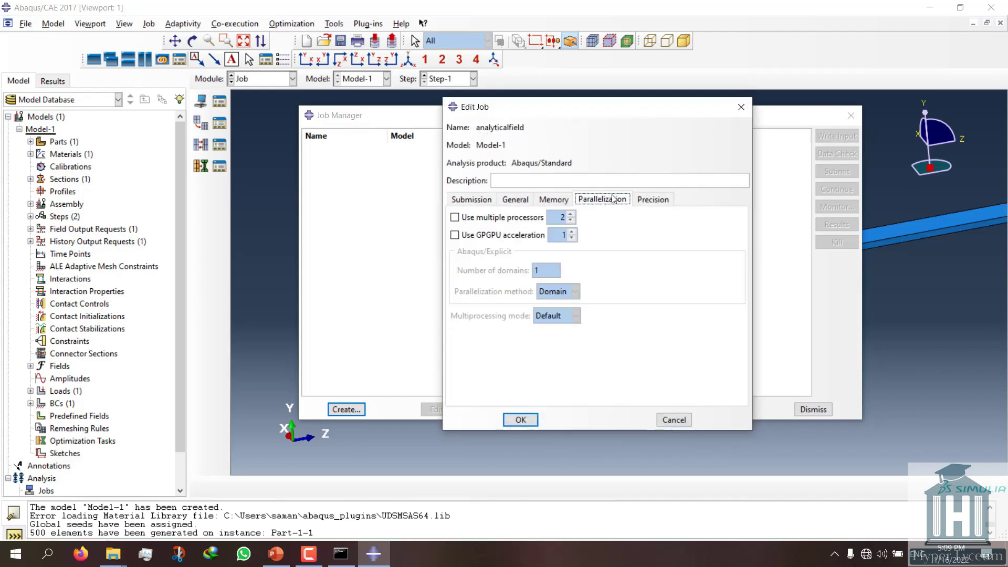
{"action": "left_click", "coordinate": [544, 219]}
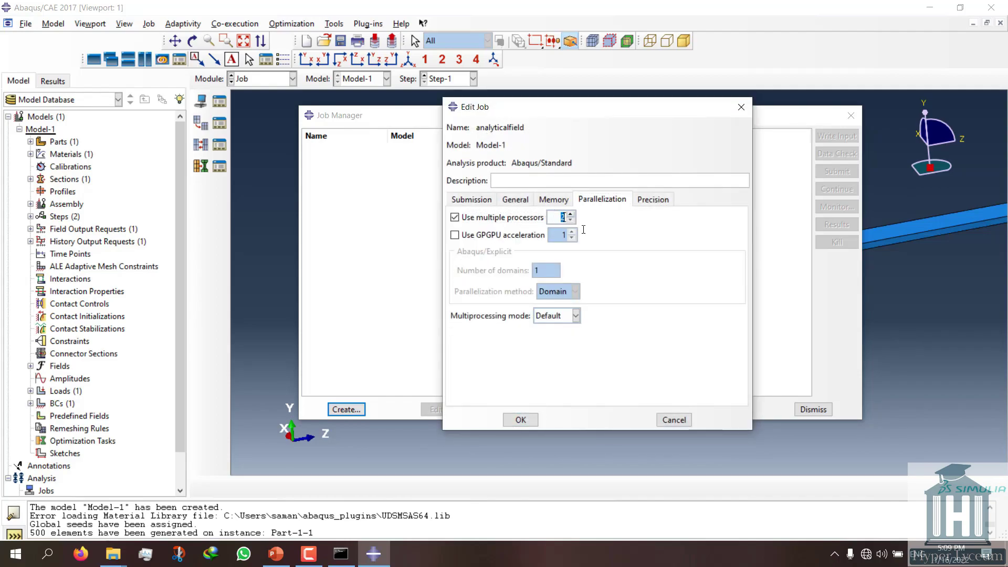
{"action": "type", "text": "10"}
{"action": "left_click", "coordinate": [522, 421]}
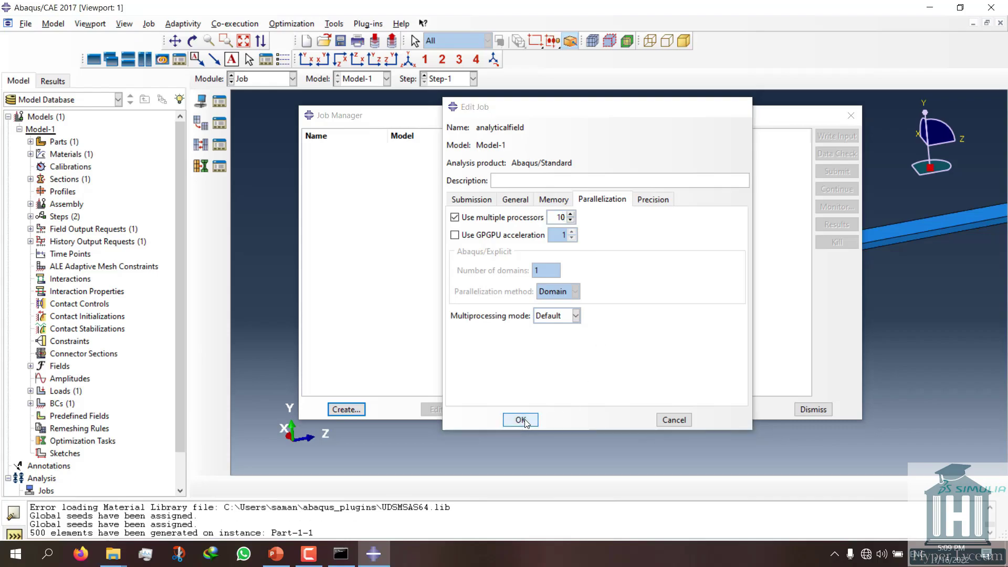
{"action": "left_click", "coordinate": [835, 173]}
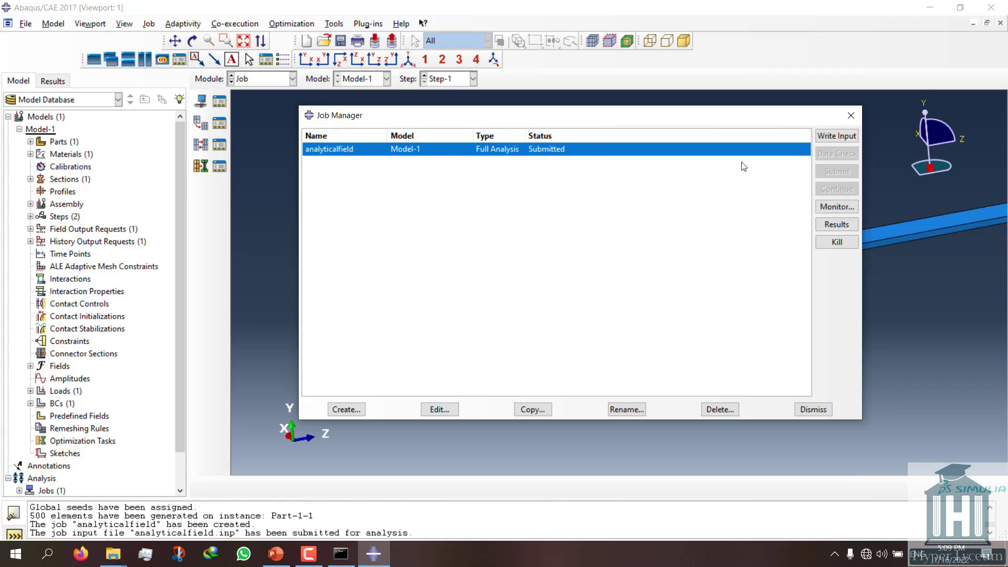
Step: Copy Model-1 as a new model named Model-1-dload
{"action": "right_click", "coordinate": [46, 133]}
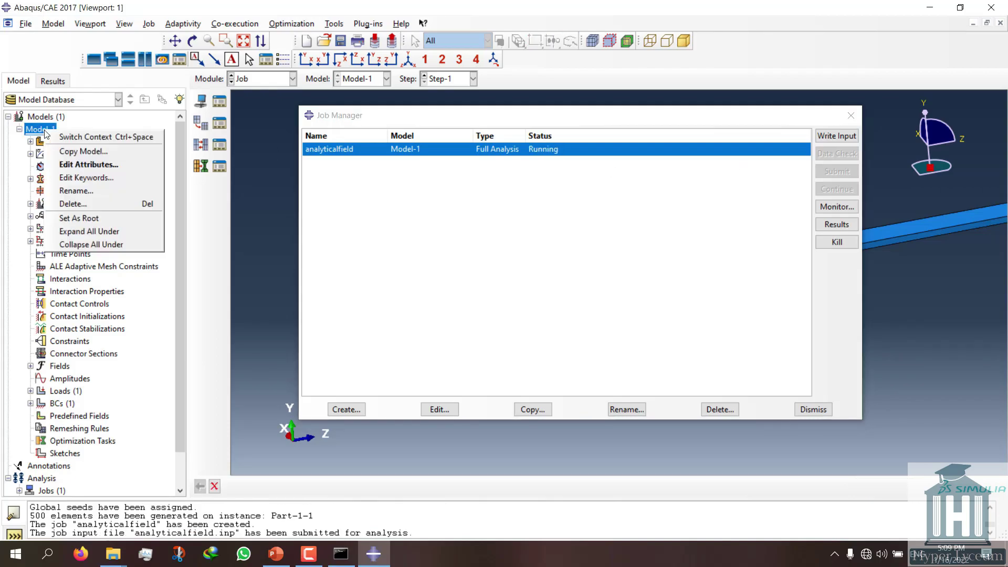
{"action": "left_click", "coordinate": [78, 151]}
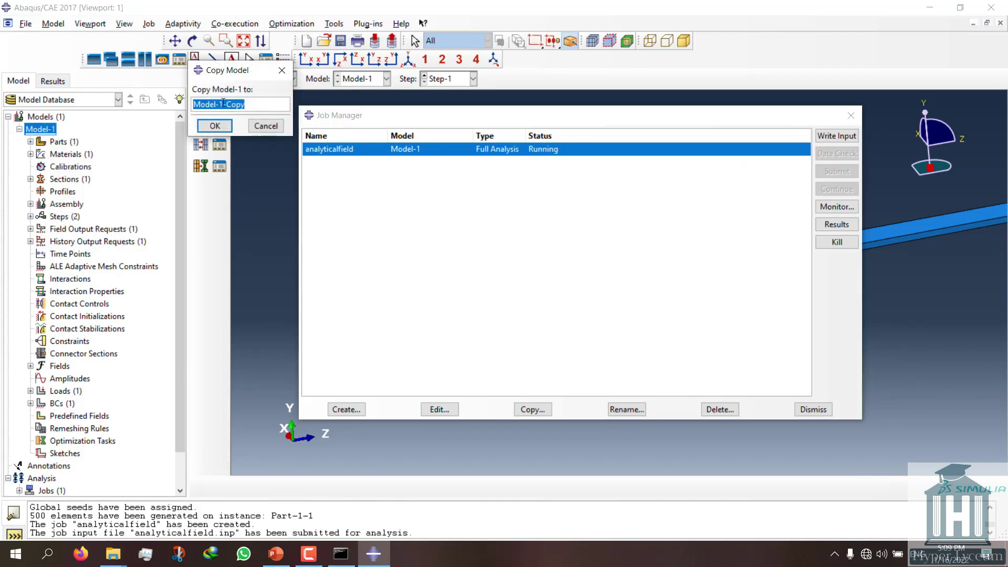
{"action": "key", "text": "End"}
{"action": "key", "text": "BackSpace"}
{"action": "key", "text": "BackSpace"}
{"action": "key", "text": "BackSpace"}
{"action": "type", "text": "dload"}
{"action": "key", "text": "Return"}
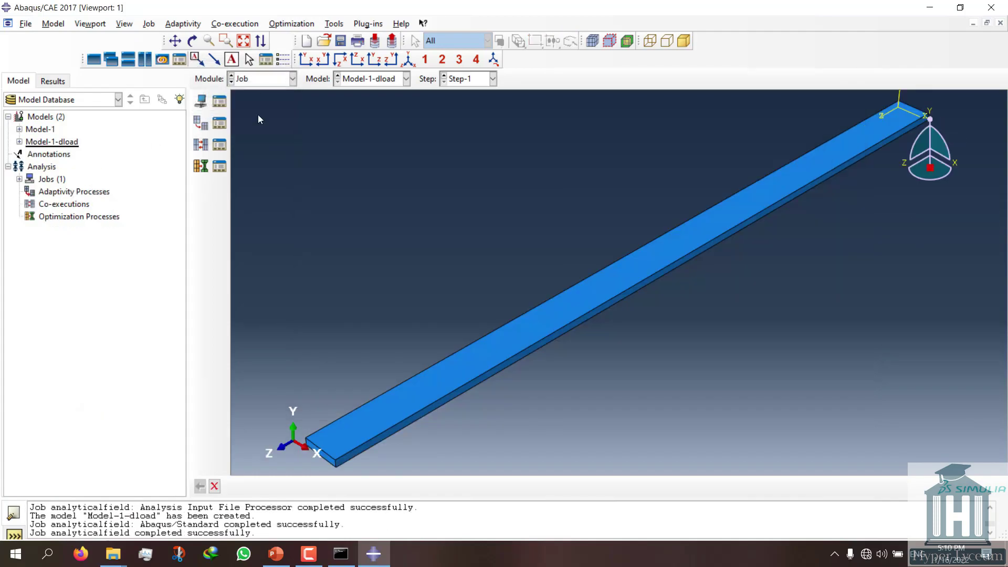
Step: Change Load-1's distribution in Model-1-dload to User-defined
{"action": "left_click", "coordinate": [264, 78]}
{"action": "left_click", "coordinate": [261, 151]}
{"action": "left_click", "coordinate": [220, 101]}
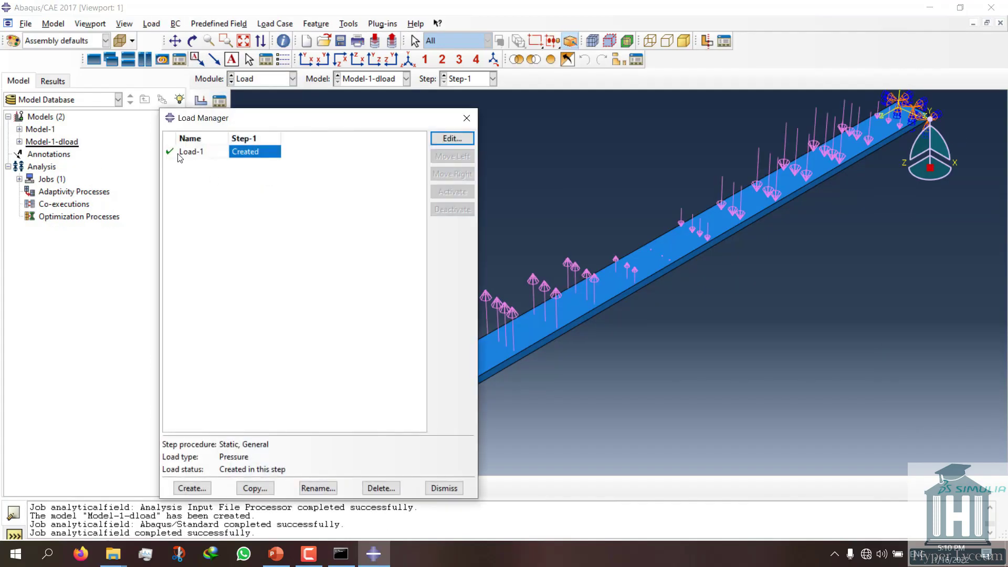
{"action": "left_click", "coordinate": [441, 140]}
{"action": "left_click", "coordinate": [449, 194]}
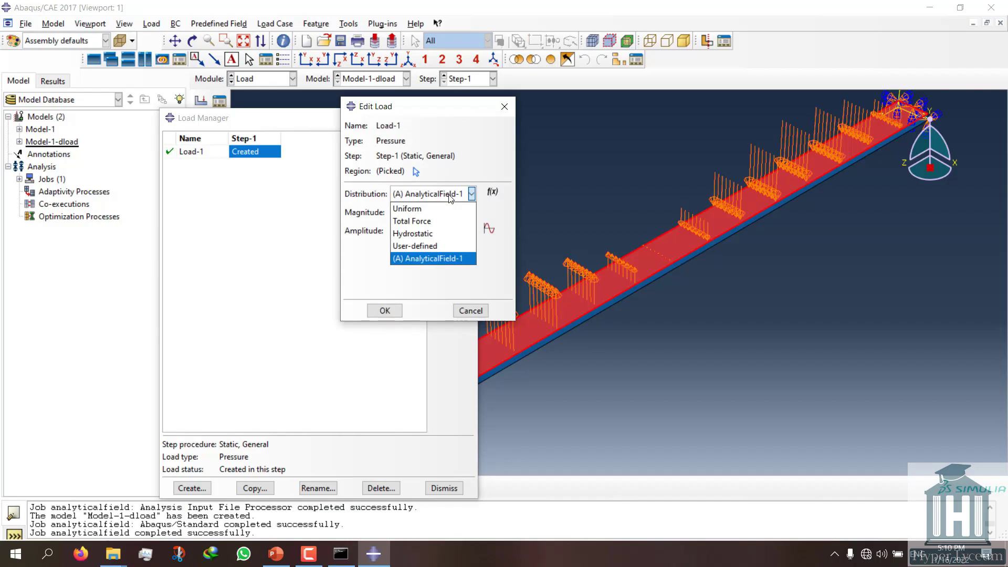
{"action": "left_click", "coordinate": [442, 246]}
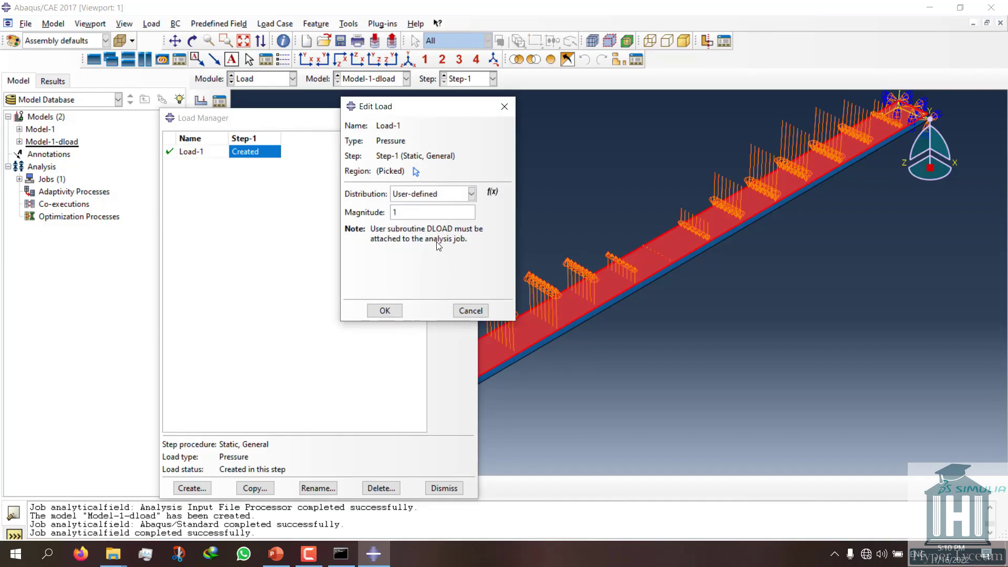
{"action": "left_click", "coordinate": [384, 311]}
{"action": "left_click", "coordinate": [264, 79]}
Step: Return to the Job module after reviewing the SinLoad.for DLOAD code (Q=70, F=Q*sin(pi*z))
{"action": "left_click", "coordinate": [243, 199]}
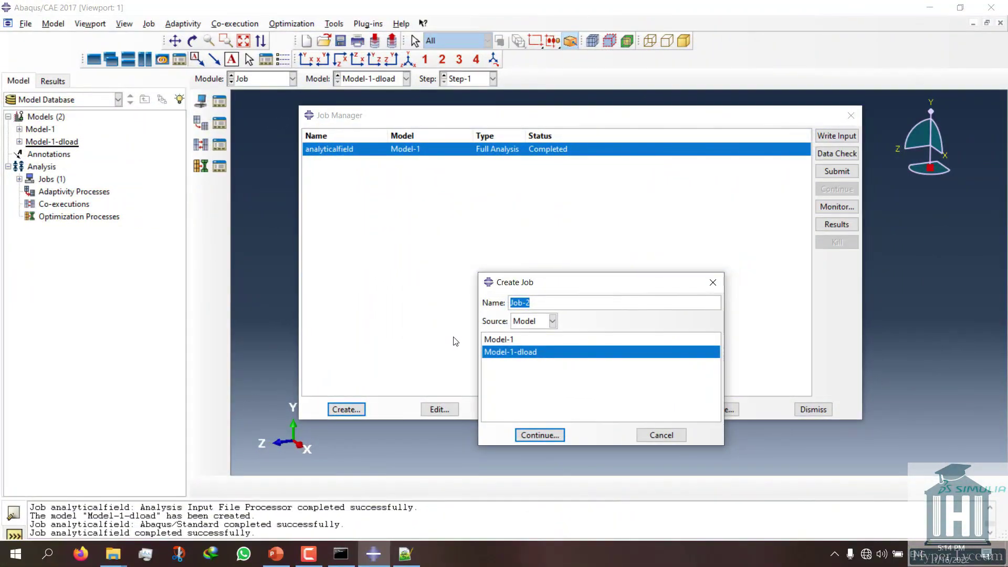
{"action": "type", "text": "dl"}
{"action": "type", "text": "oad"}
Step: Name the job dload and attach the DLOAD Fortran file as its user subroutine
{"action": "key", "text": "Return"}
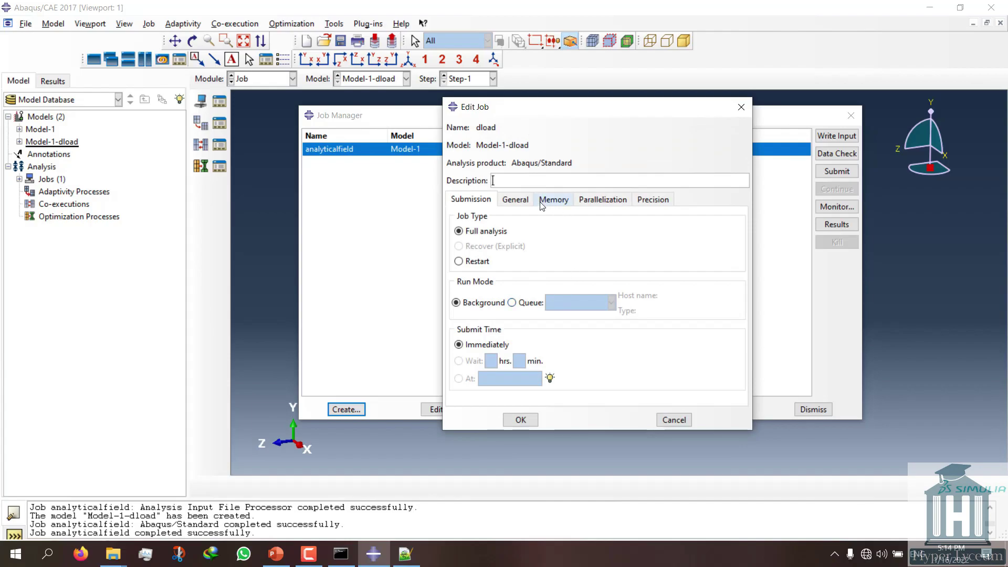
{"action": "left_click", "coordinate": [516, 200]}
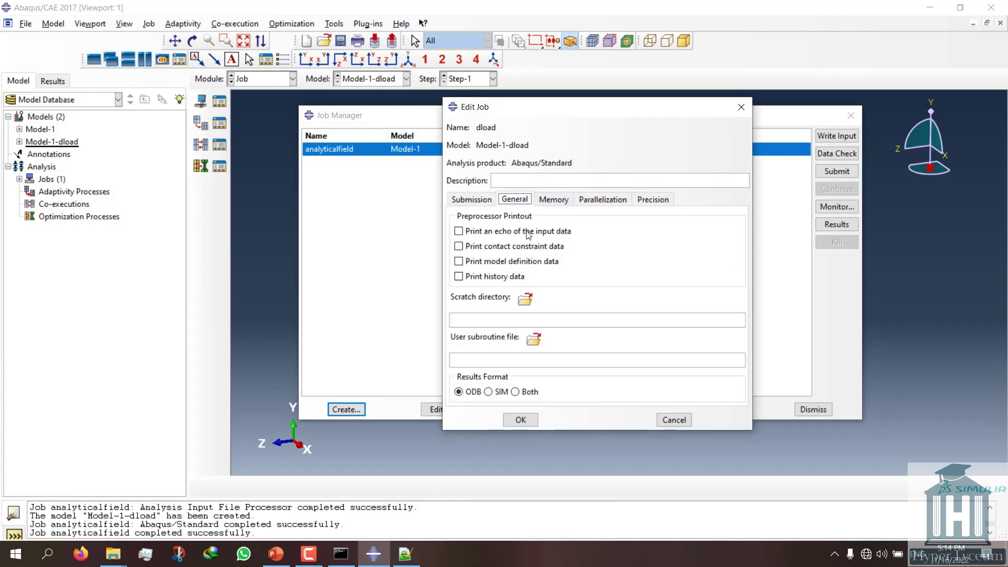
{"action": "left_click", "coordinate": [536, 340]}
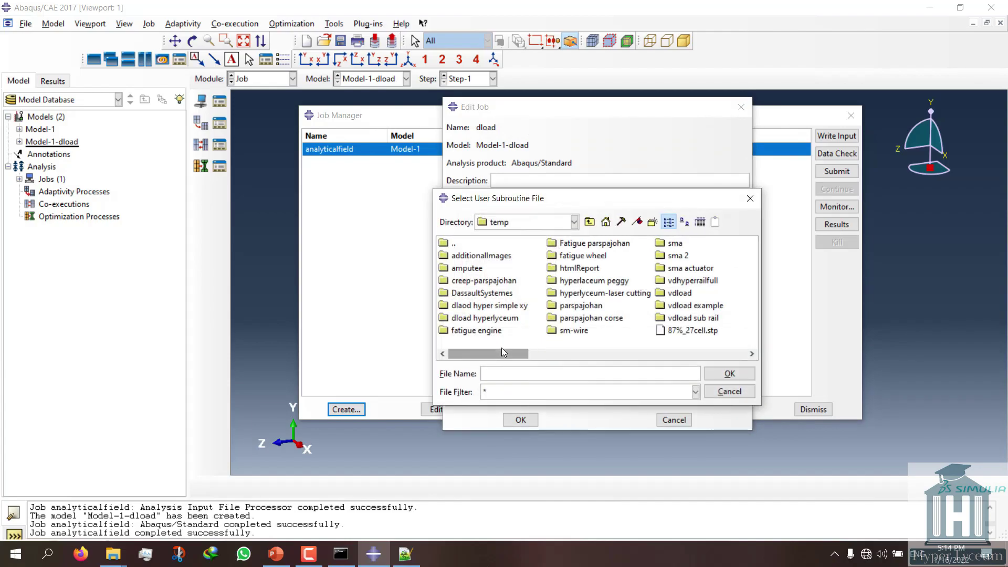
{"action": "scroll", "coordinate": [502, 347], "scroll_direction": "down", "scroll_amount": 3}
{"action": "double_click", "coordinate": [642, 242]}
{"action": "left_click", "coordinate": [602, 200]}
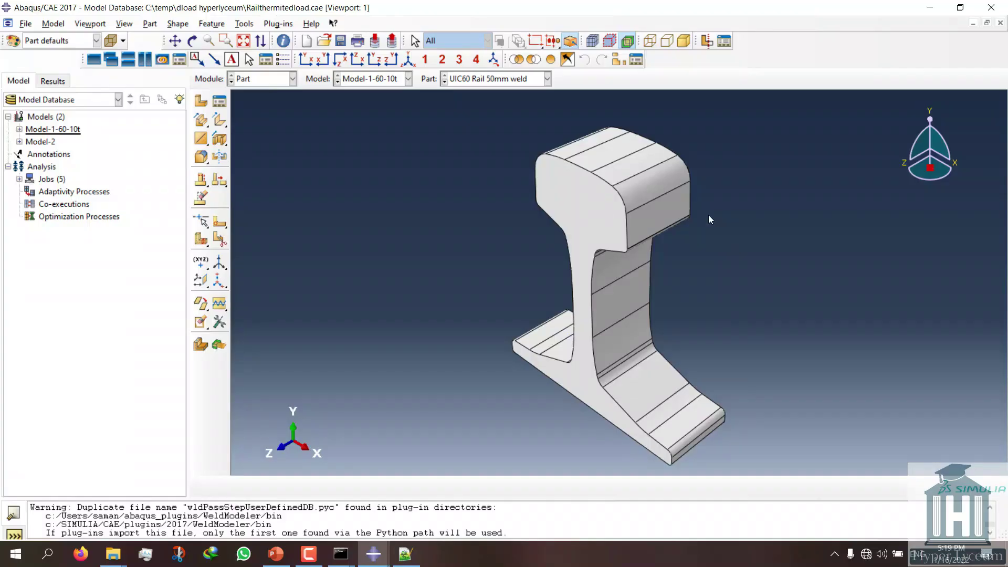
Step: Inspect the rail's steel-900A and steel-weld thermit material definitions
{"action": "left_click", "coordinate": [292, 78]}
{"action": "left_click", "coordinate": [293, 121]}
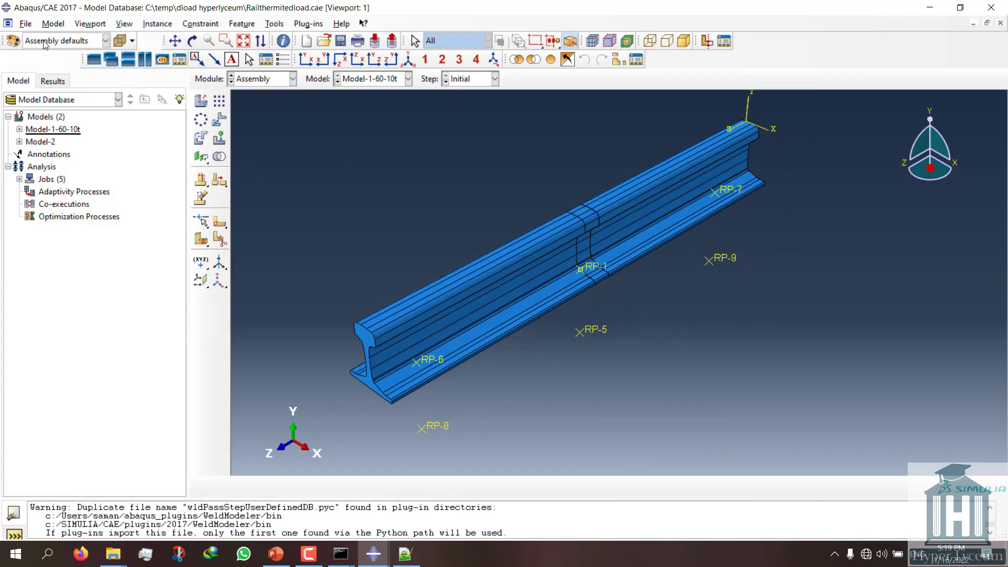
{"action": "scroll", "coordinate": [268, 79], "scroll_direction": "up", "scroll_amount": 1}
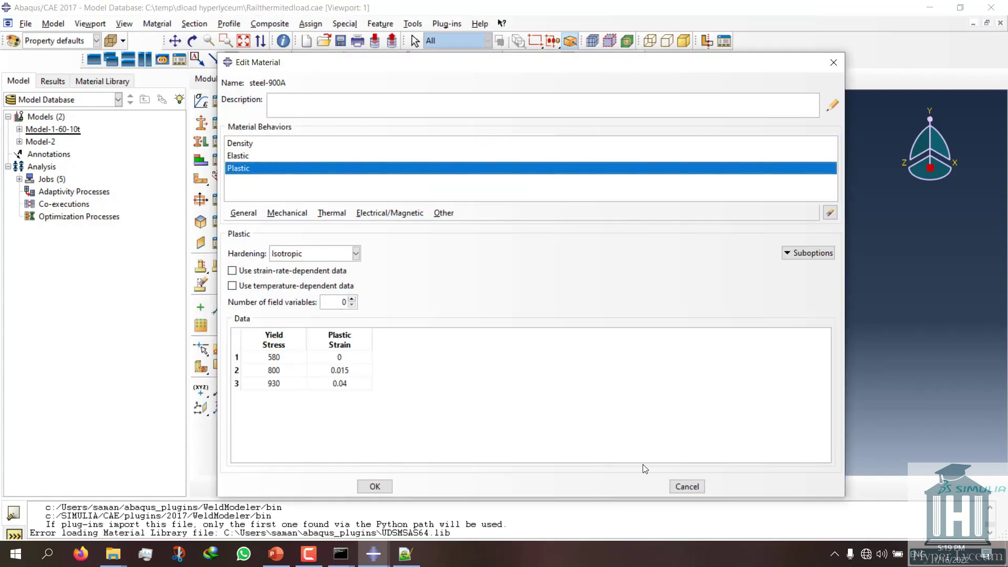
{"action": "left_click", "coordinate": [687, 486]}
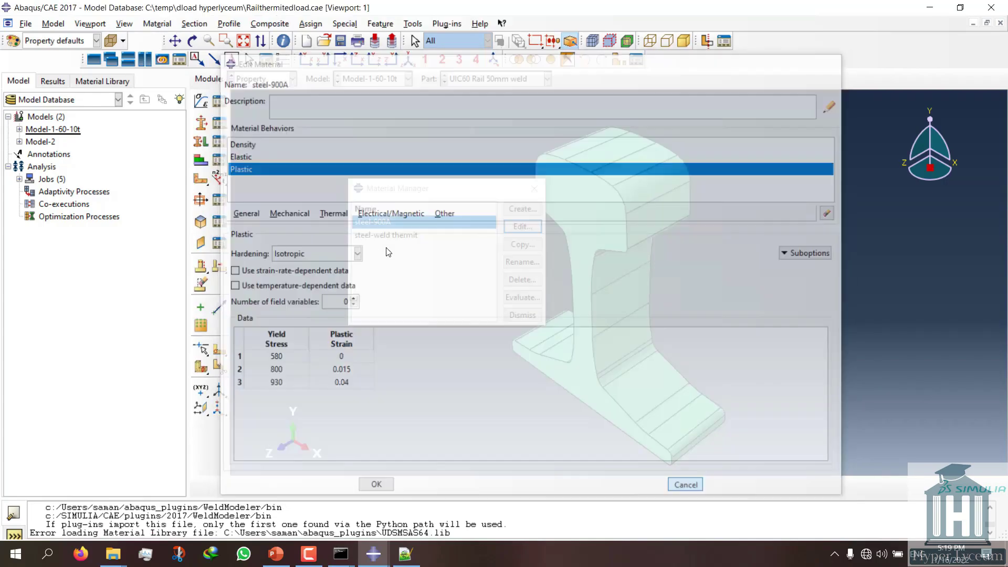
{"action": "left_click", "coordinate": [533, 228]}
{"action": "key", "text": "Down"}
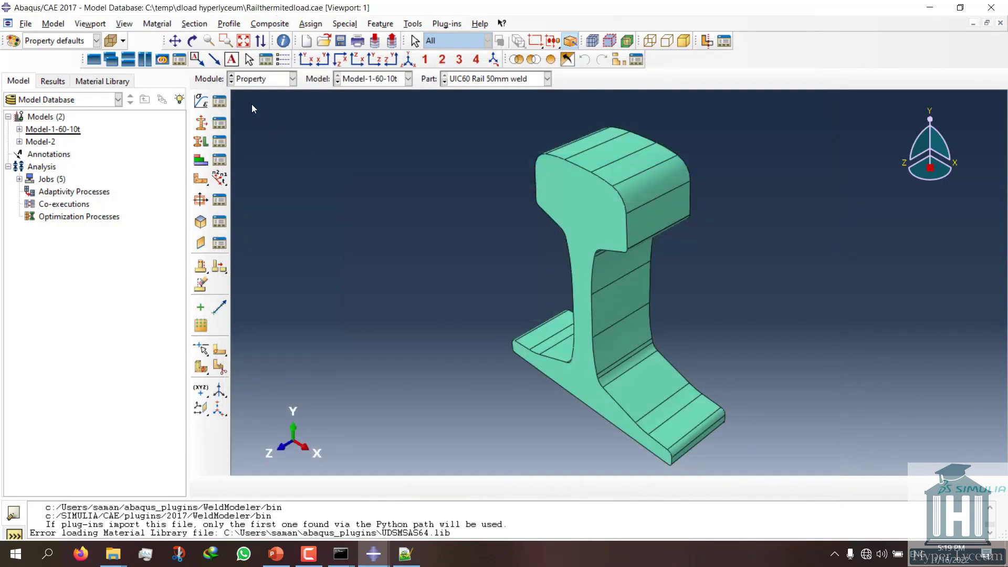
{"action": "left_click", "coordinate": [260, 79]}
{"action": "left_click", "coordinate": [254, 119]}
Step: Review the rail's interactions and user-defined Load-3 pressure load, ending on the meshed rail
{"action": "left_click", "coordinate": [260, 79]}
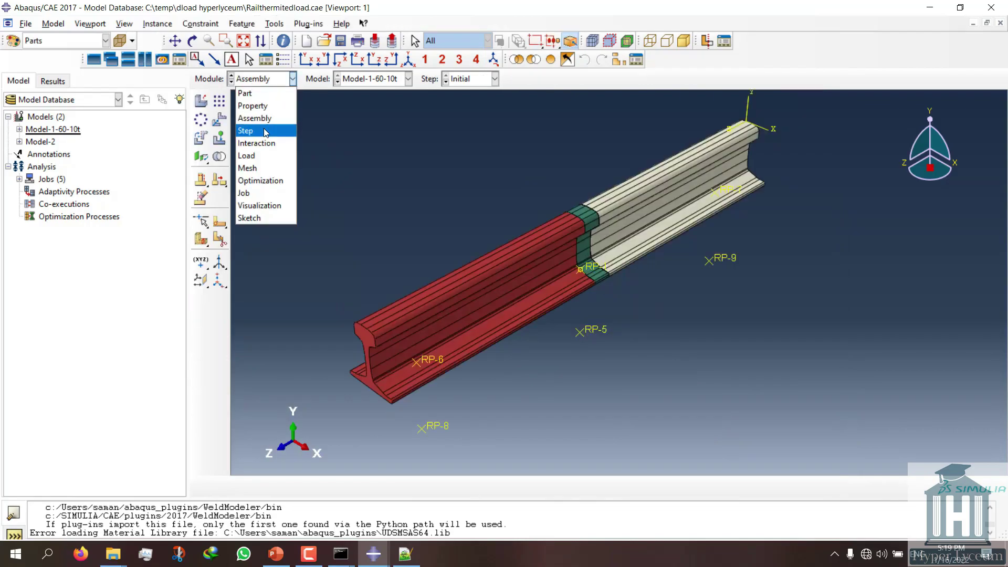
{"action": "left_click", "coordinate": [266, 143]}
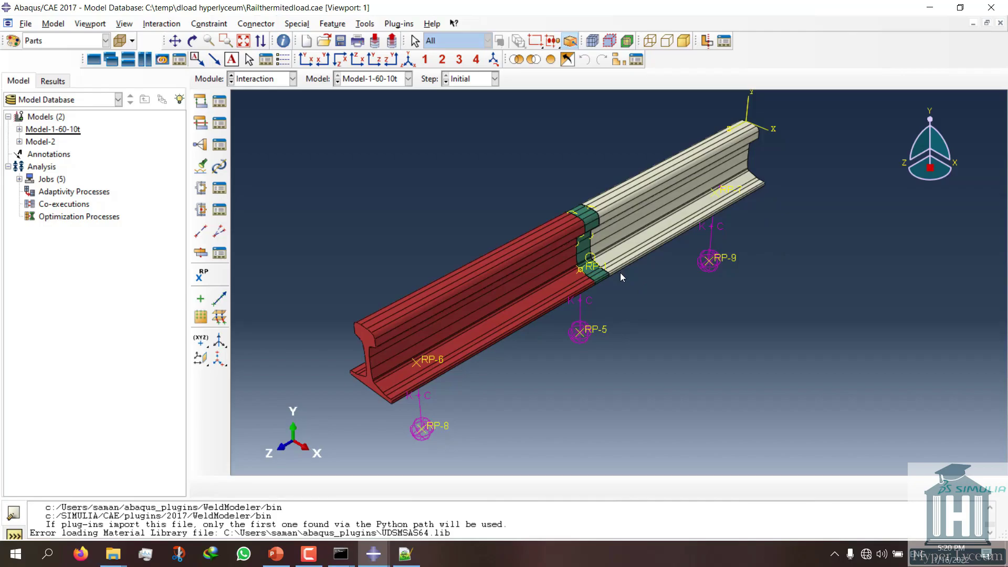
{"action": "left_click", "coordinate": [266, 80]}
{"action": "left_click", "coordinate": [264, 155]}
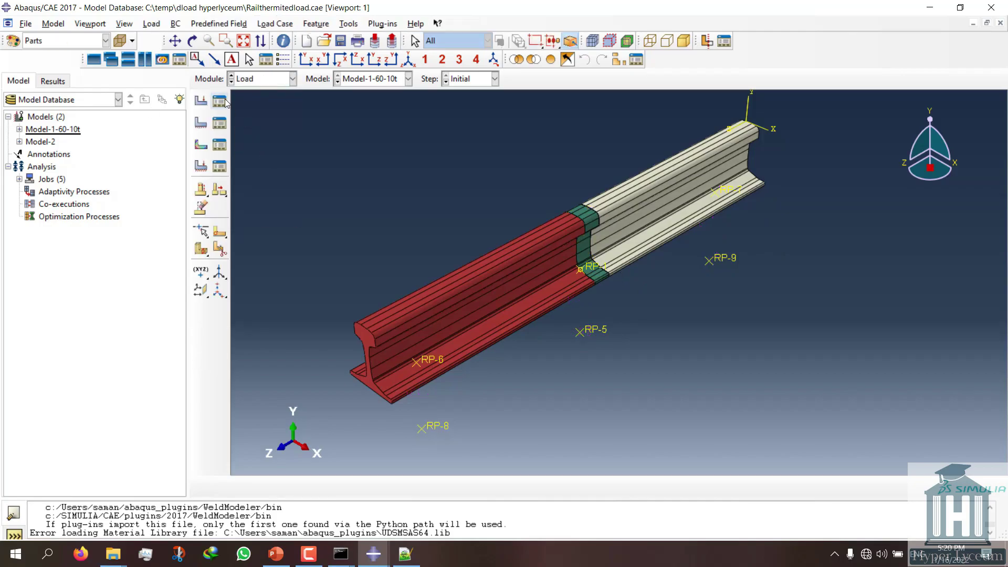
{"action": "left_click", "coordinate": [220, 101]}
{"action": "left_click", "coordinate": [450, 139]}
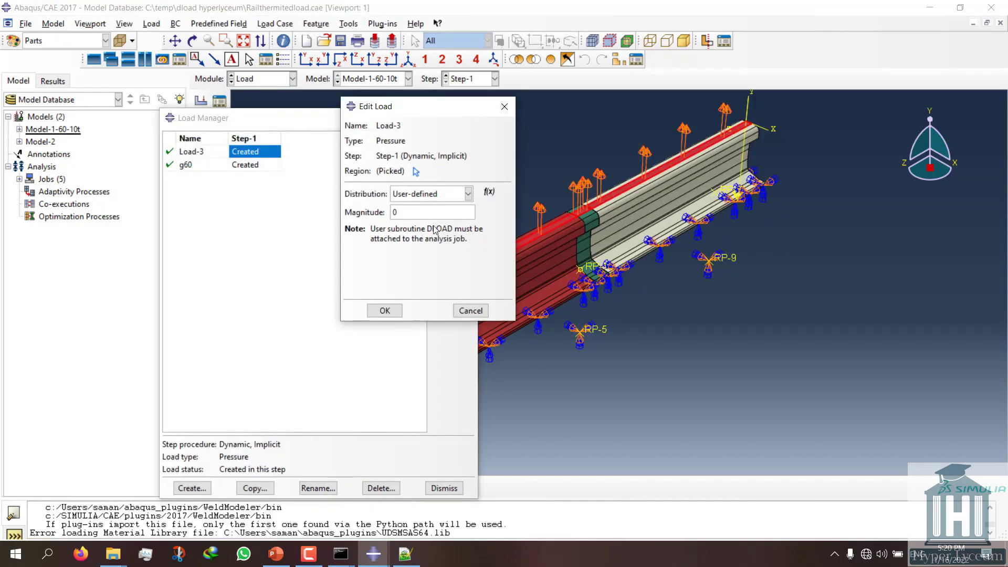
{"action": "left_click", "coordinate": [443, 488]}
{"action": "left_click", "coordinate": [470, 311]}
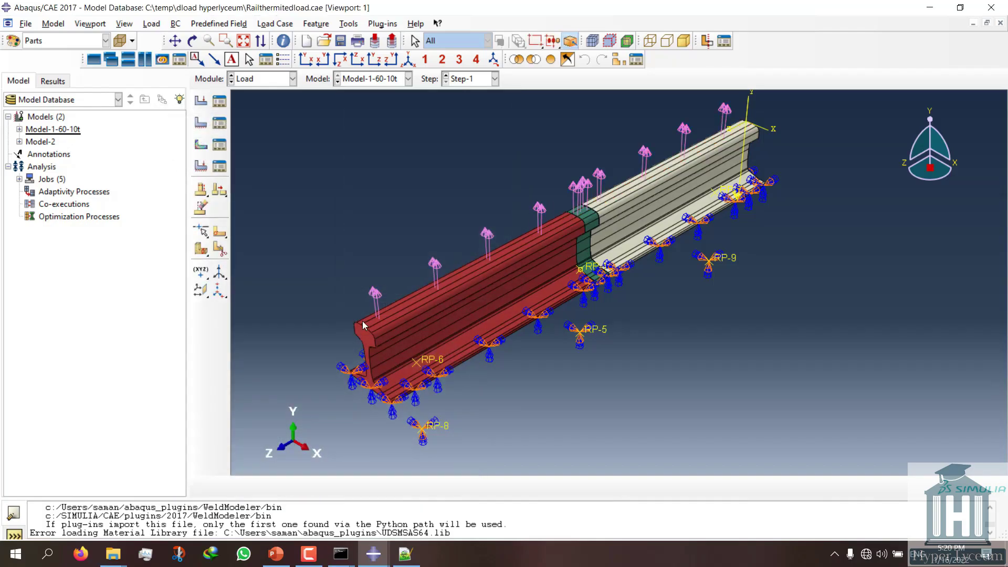
{"action": "left_click", "coordinate": [266, 79]}
{"action": "left_click", "coordinate": [272, 168]}
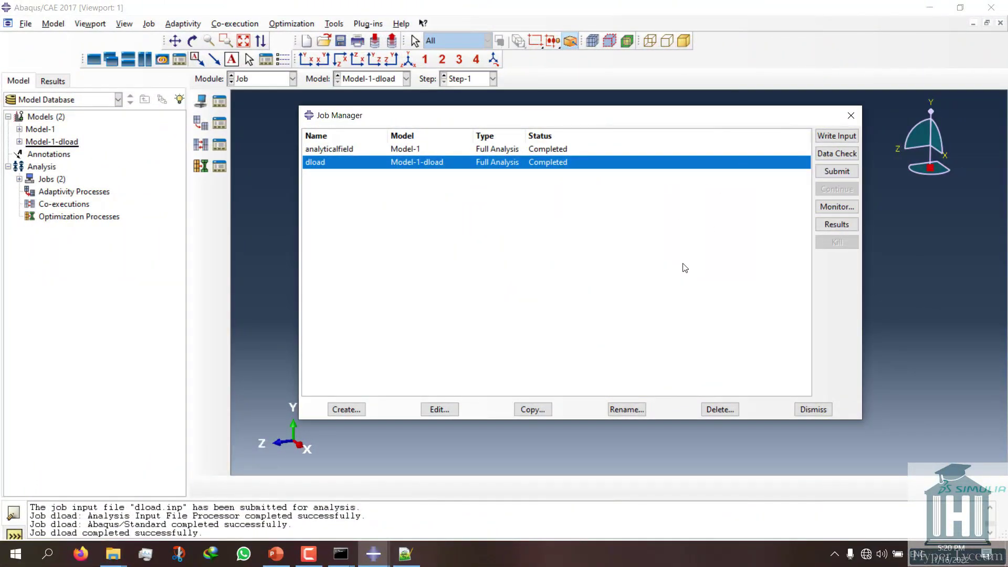
Step: Open the analyticalfield job results once the dload job completes
{"action": "left_click", "coordinate": [562, 150]}
{"action": "left_click", "coordinate": [836, 224]}
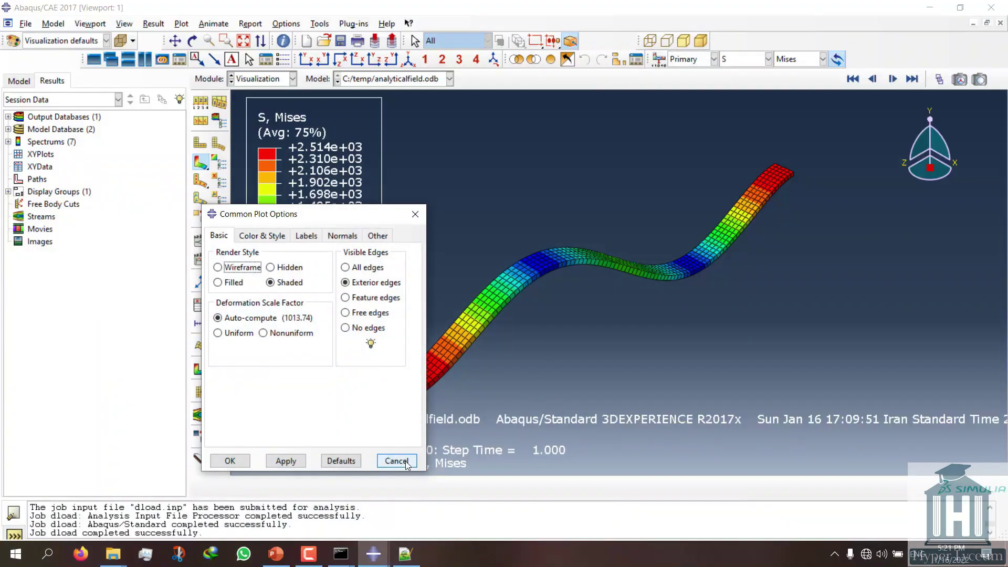
Step: Turn the analyticalfield beam side-on and show only its free edges
{"action": "left_click", "coordinate": [396, 462]}
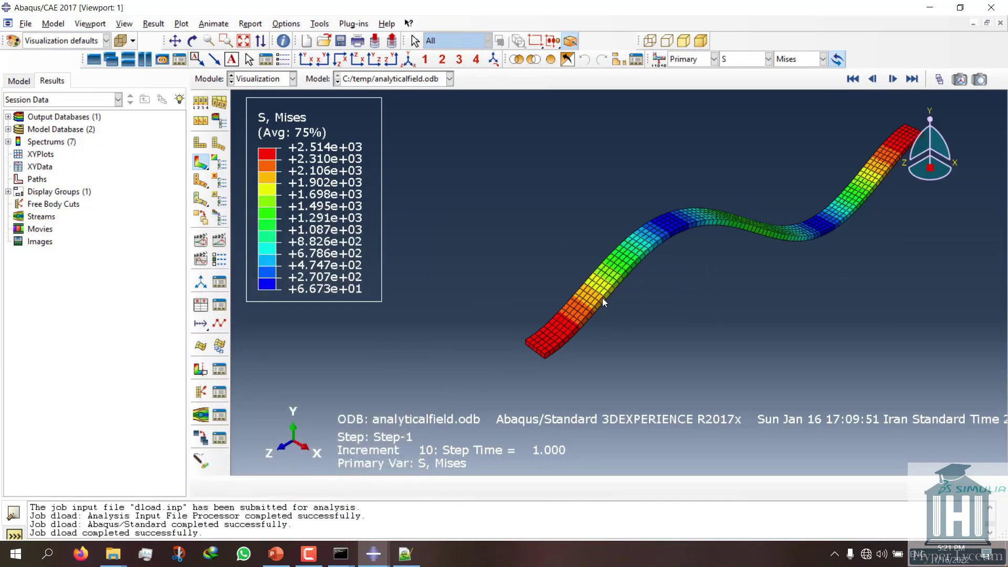
{"action": "left_click_drag", "start_coordinate": [603, 298], "coordinate": [664, 299], "text": "ctrl+alt"}
{"action": "middle_click_drag", "start_coordinate": [664, 300], "coordinate": [688, 317], "text": "ctrl+alt"}
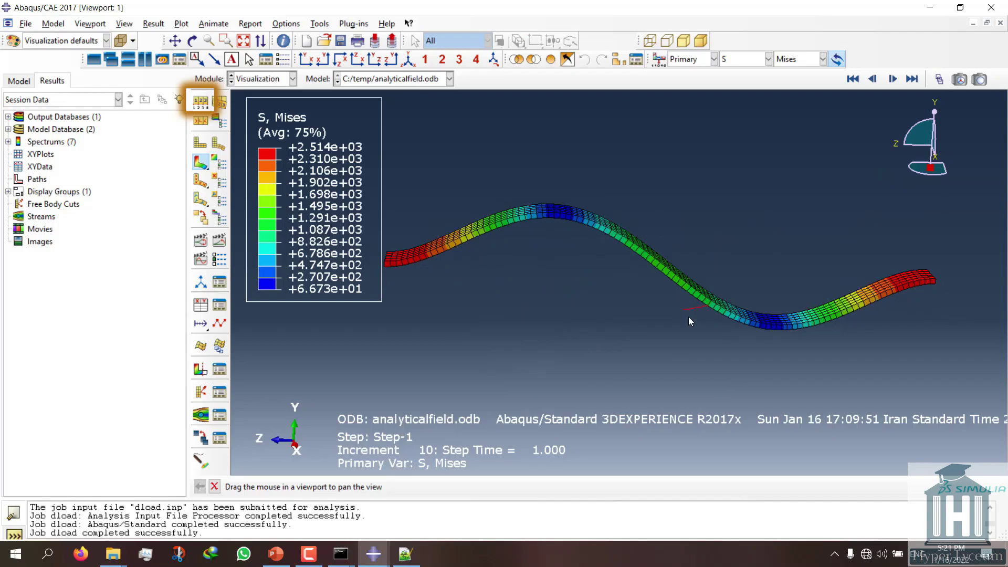
{"action": "right_click_drag", "start_coordinate": [689, 316], "coordinate": [689, 299], "text": "ctrl+alt"}
{"action": "left_click", "coordinate": [201, 100]}
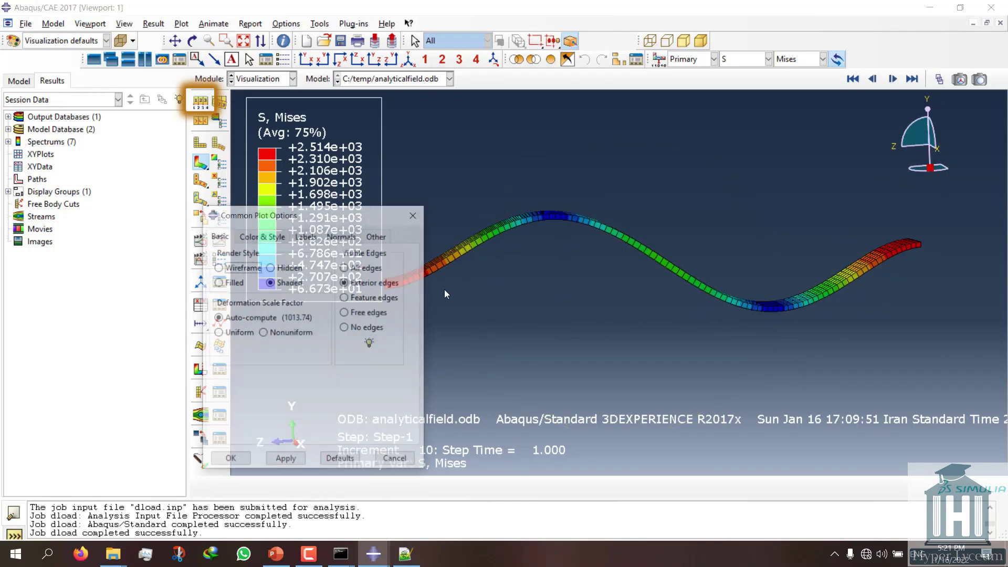
{"action": "left_click", "coordinate": [386, 314]}
{"action": "left_click", "coordinate": [230, 459]}
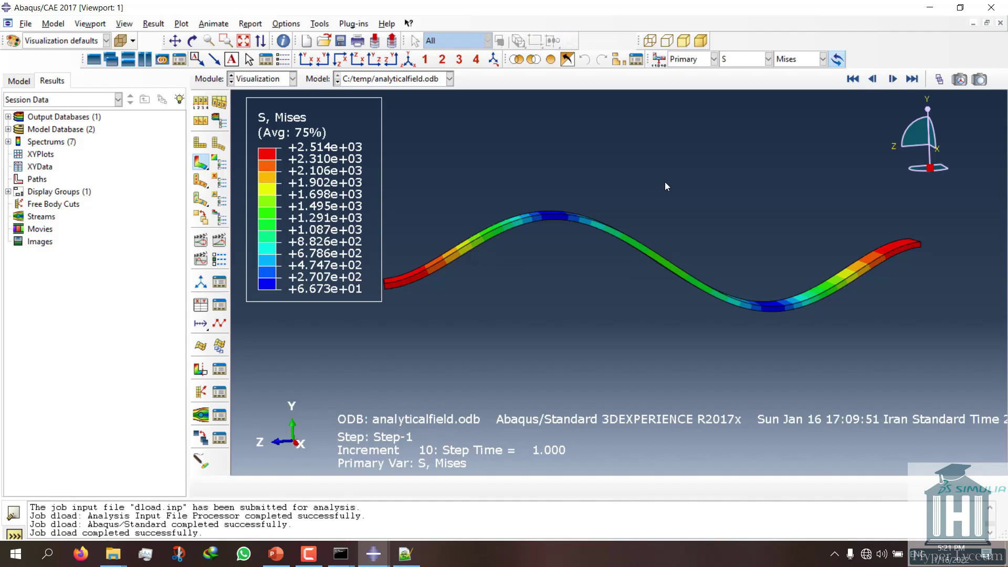
Step: Step the results to the final increment and tile the display into two viewports
{"action": "mouse_move", "coordinate": [665, 182]}
{"action": "left_mouse_down", "text": "ctrl+alt"}
{"action": "mouse_move", "coordinate": [569, 289]}
{"action": "mouse_move", "coordinate": [673, 318]}
{"action": "mouse_move", "coordinate": [623, 317]}
{"action": "left_mouse_up", "text": "ctrl+alt"}
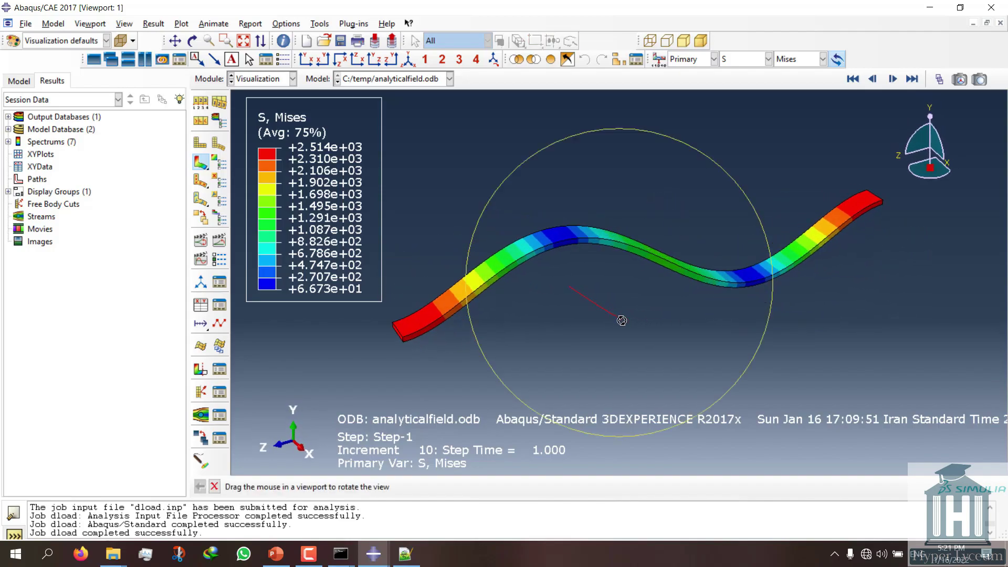
{"action": "left_click", "coordinate": [939, 79]}
{"action": "mouse_move", "coordinate": [915, 135]}
{"action": "left_mouse_down"}
{"action": "mouse_move", "coordinate": [802, 137]}
{"action": "mouse_move", "coordinate": [913, 136]}
{"action": "left_mouse_up"}
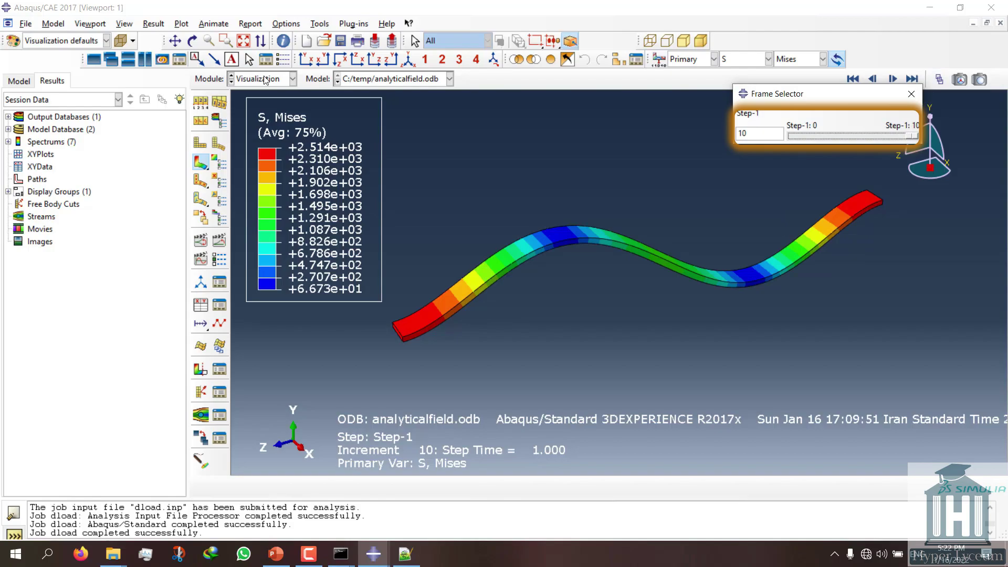
{"action": "left_click", "coordinate": [911, 94]}
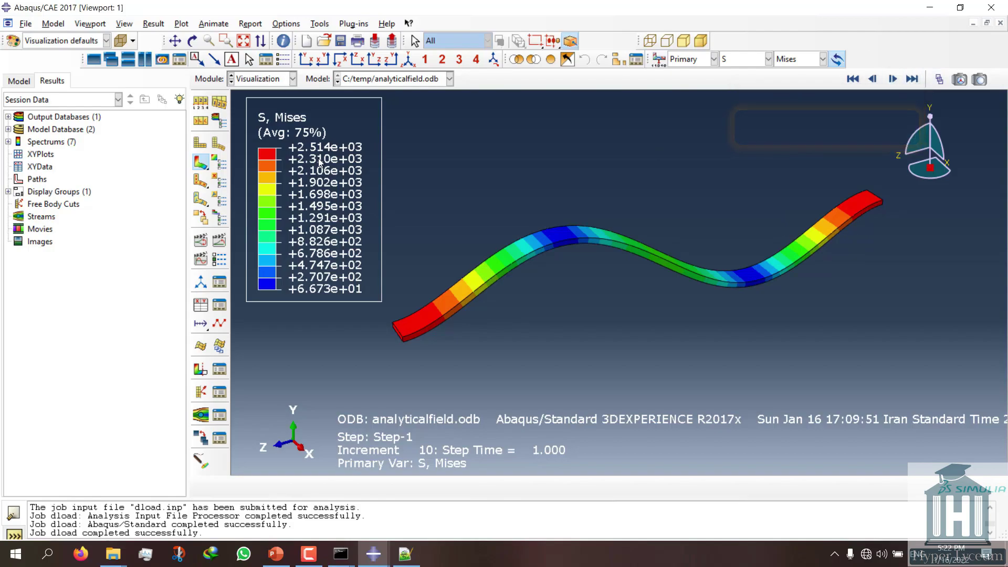
{"action": "left_click", "coordinate": [111, 60]}
Step: Show the dload job results in the second viewport
{"action": "left_click", "coordinate": [260, 78]}
{"action": "left_click", "coordinate": [253, 192]}
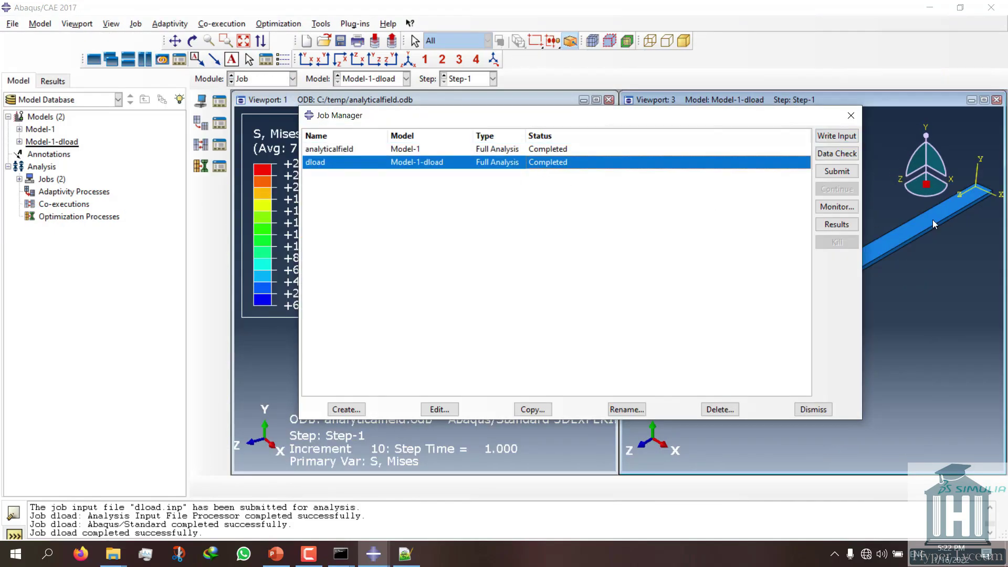
{"action": "left_click", "coordinate": [836, 224]}
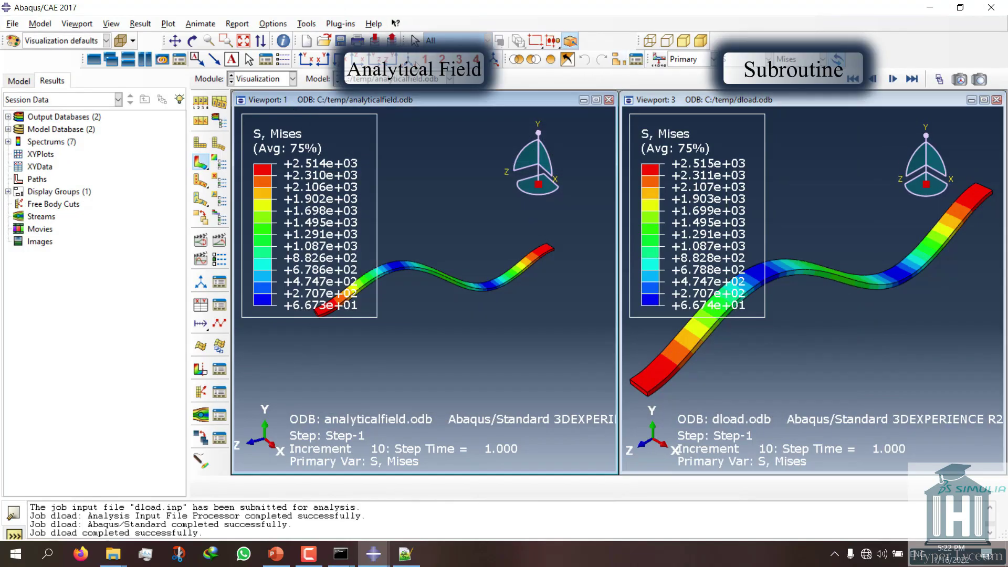
Step: Make the dload.odb viewport active and save its view
{"action": "left_click", "coordinate": [688, 101]}
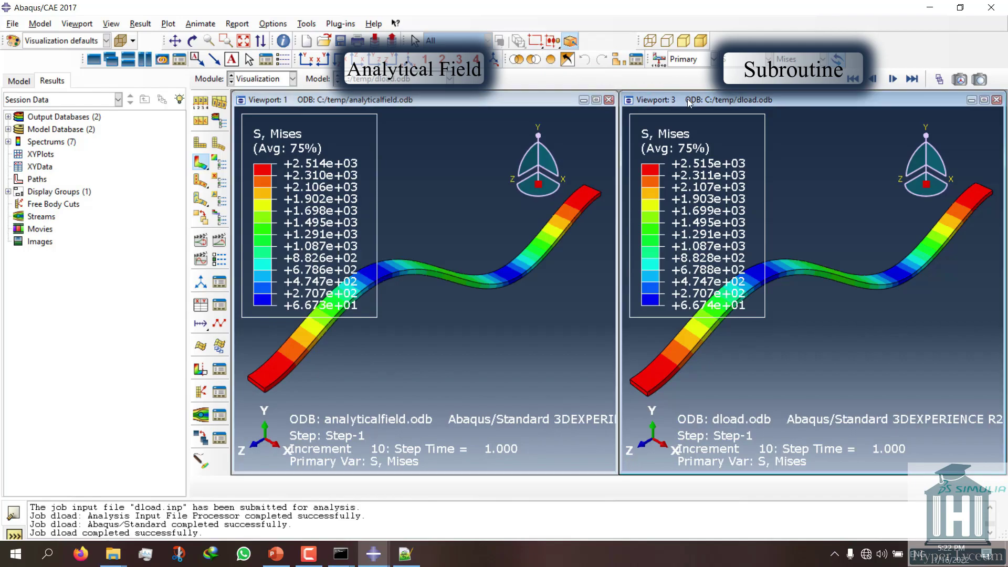
{"action": "left_click", "coordinate": [571, 40]}
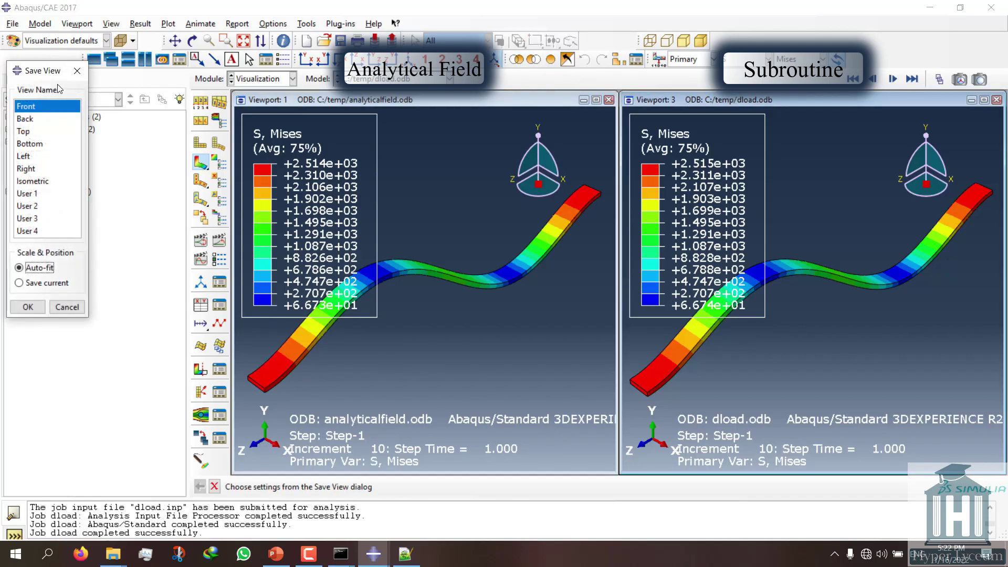
{"action": "left_click", "coordinate": [27, 308]}
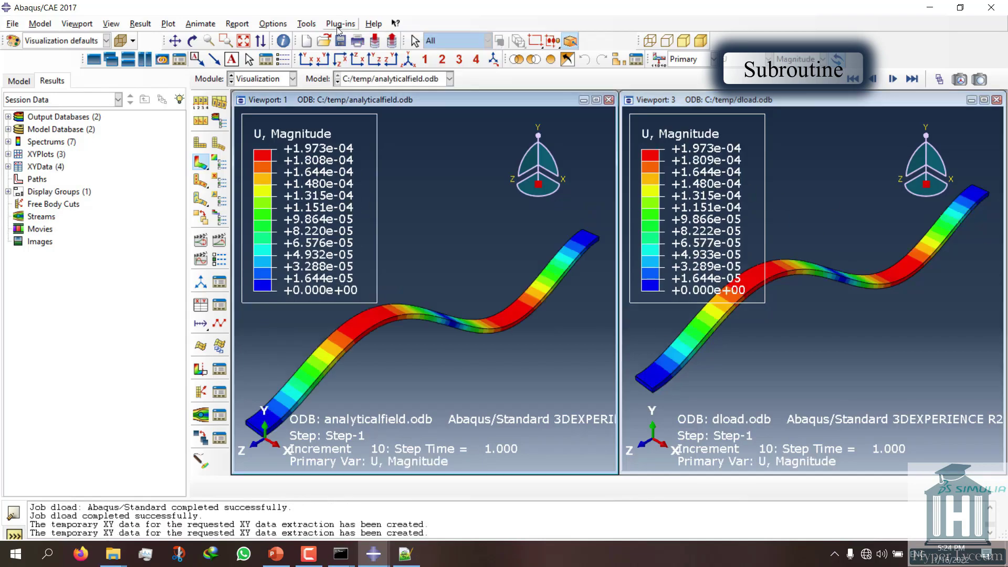
{"action": "left_click", "coordinate": [309, 24]}
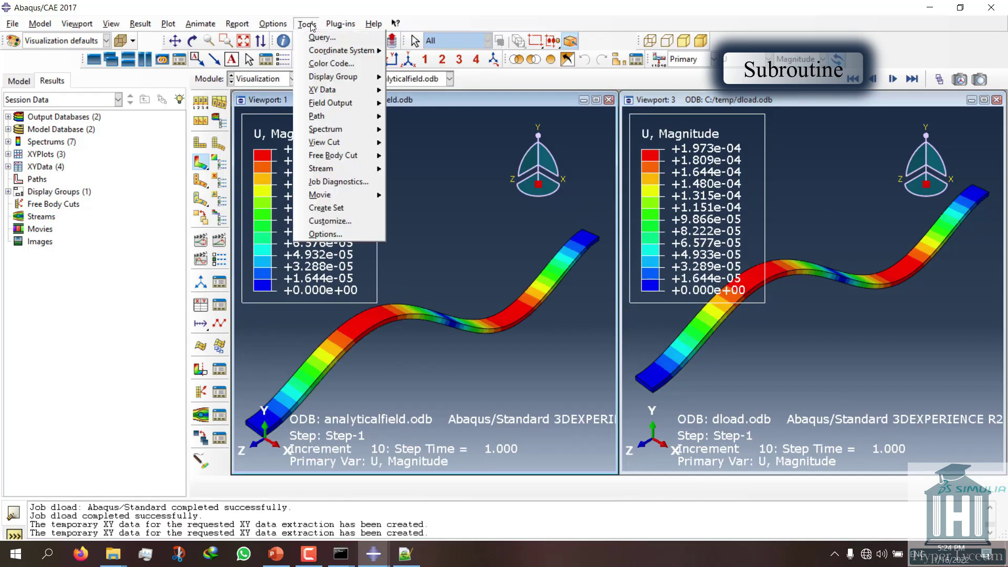
{"action": "mouse_move", "coordinate": [317, 116]}
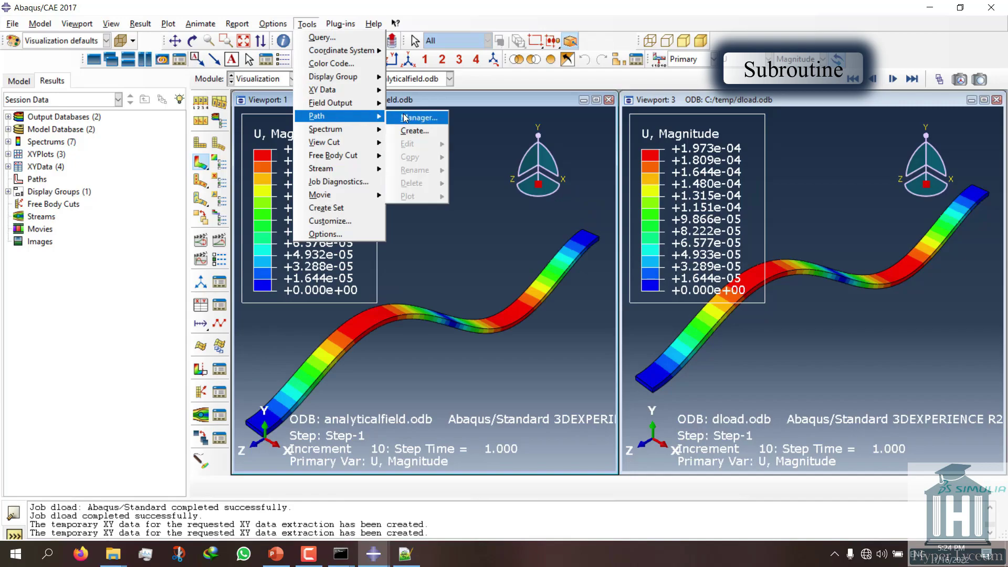
Step: Create node-list Path-1 by picking nodes along the analytical-field beam
{"action": "left_click", "coordinate": [412, 131]}
{"action": "left_click", "coordinate": [34, 193]}
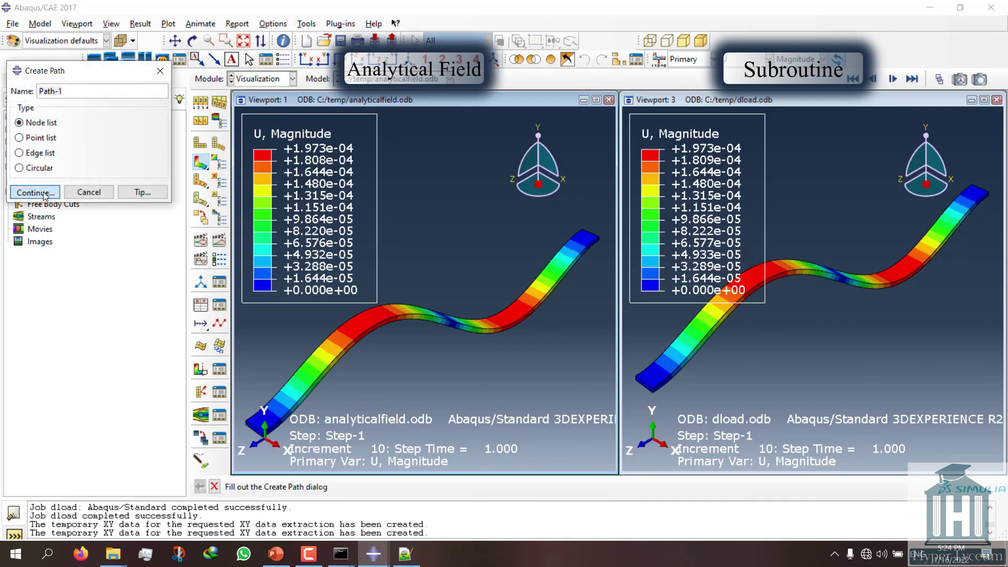
{"action": "left_click", "coordinate": [113, 274]}
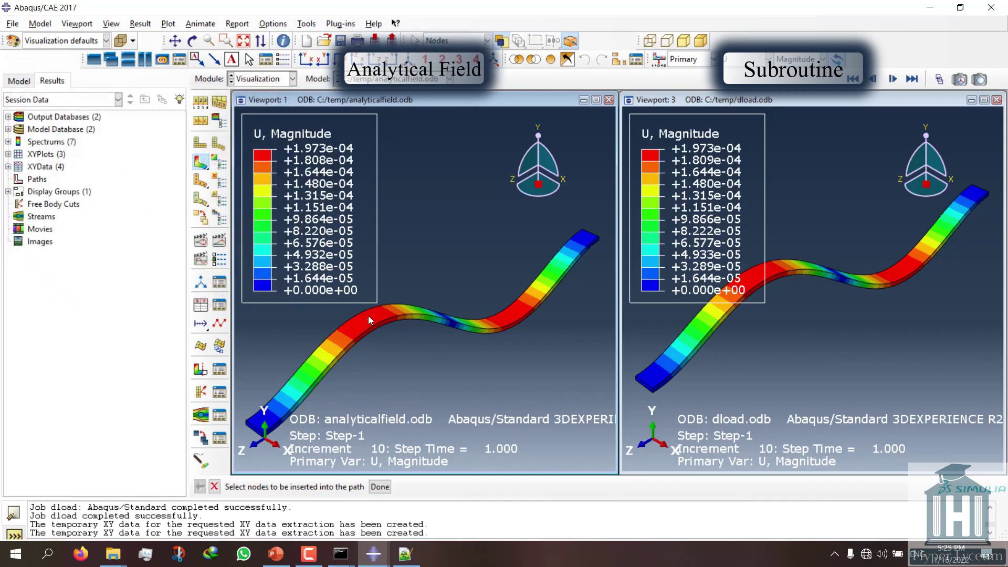
{"action": "left_click", "coordinate": [213, 487]}
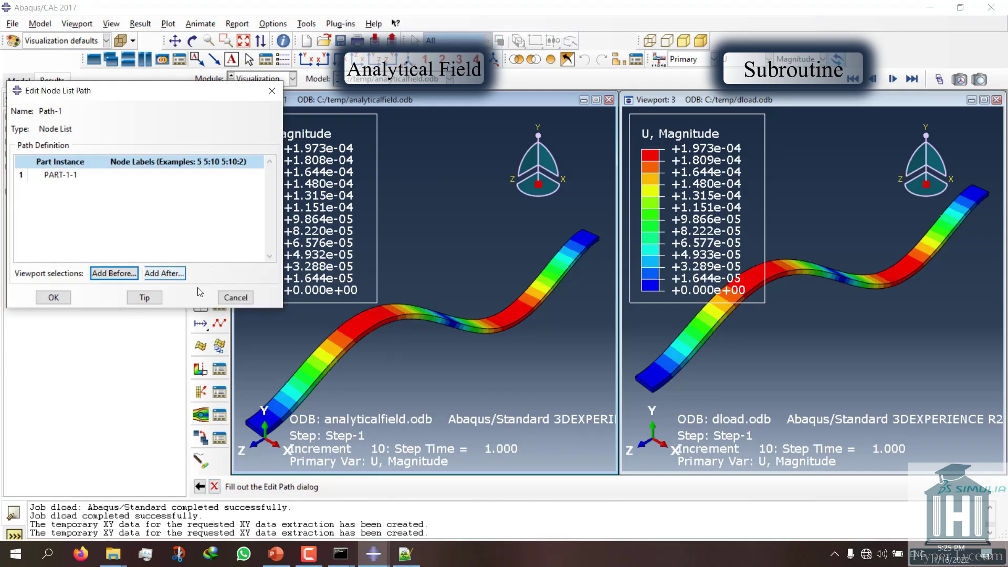
{"action": "left_click", "coordinate": [113, 273]}
{"action": "left_click", "coordinate": [262, 420]}
{"action": "left_click_drag", "start_coordinate": [387, 312], "coordinate": [403, 323], "text": "ctrl+alt"}
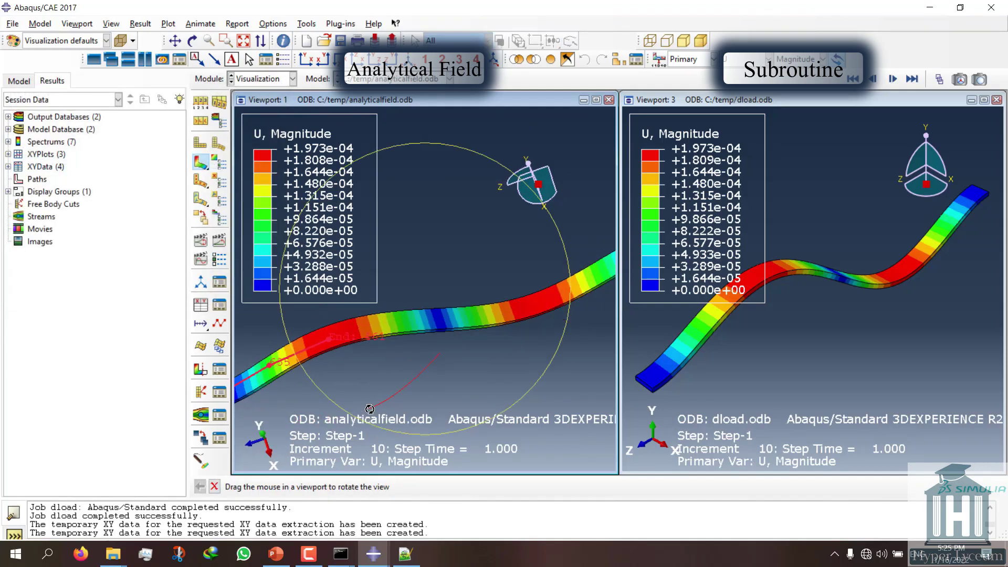
{"action": "left_click", "coordinate": [403, 323]}
{"action": "mouse_move", "coordinate": [403, 323]}
{"action": "middle_mouse_down", "text": "ctrl+alt"}
{"action": "mouse_move", "coordinate": [414, 346]}
{"action": "mouse_move", "coordinate": [510, 287]}
{"action": "middle_mouse_up", "text": "ctrl+alt"}
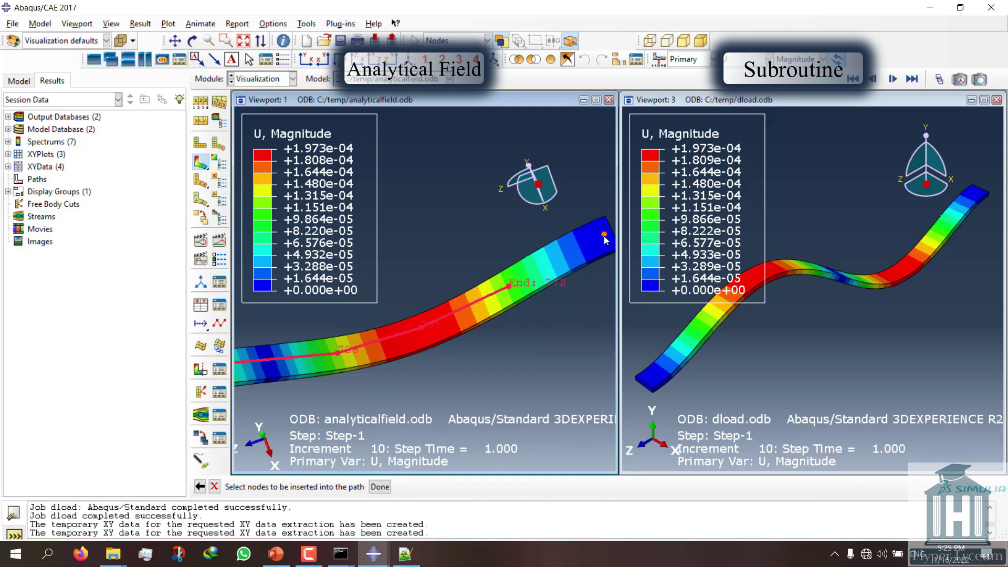
{"action": "left_click", "coordinate": [378, 487]}
{"action": "left_click", "coordinate": [49, 292]}
{"action": "left_click", "coordinate": [201, 161]}
Step: Plot U-magnitude along Path-1 for the analytical-field results in Viewport 1
{"action": "left_click", "coordinate": [240, 310]}
{"action": "left_click", "coordinate": [253, 334]}
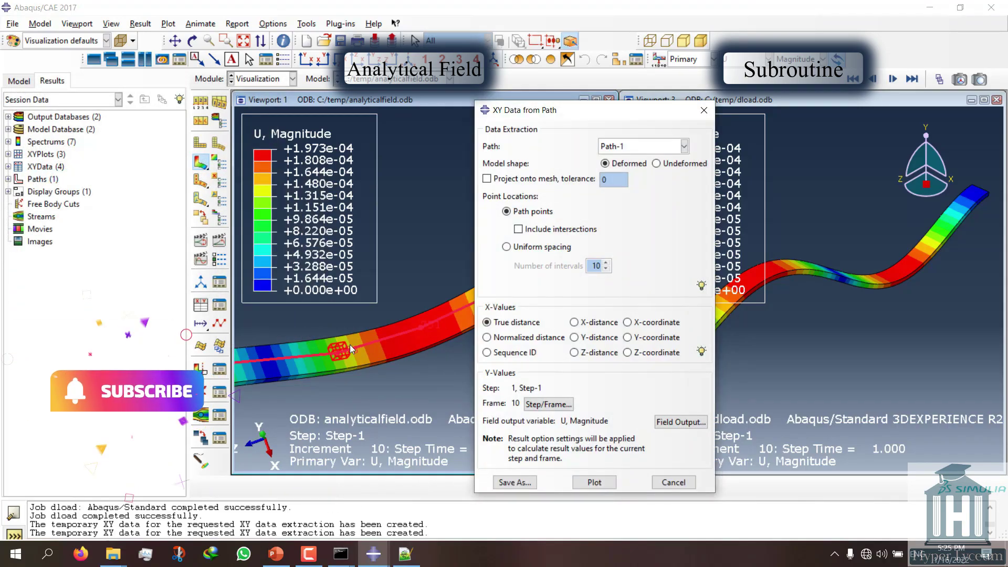
{"action": "left_click", "coordinate": [594, 482]}
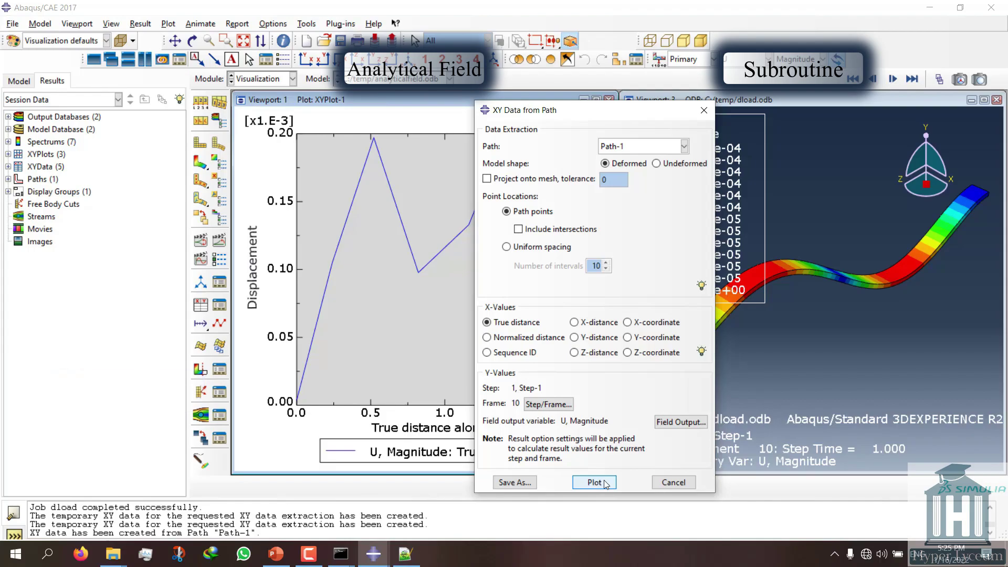
{"action": "left_click", "coordinate": [674, 482]}
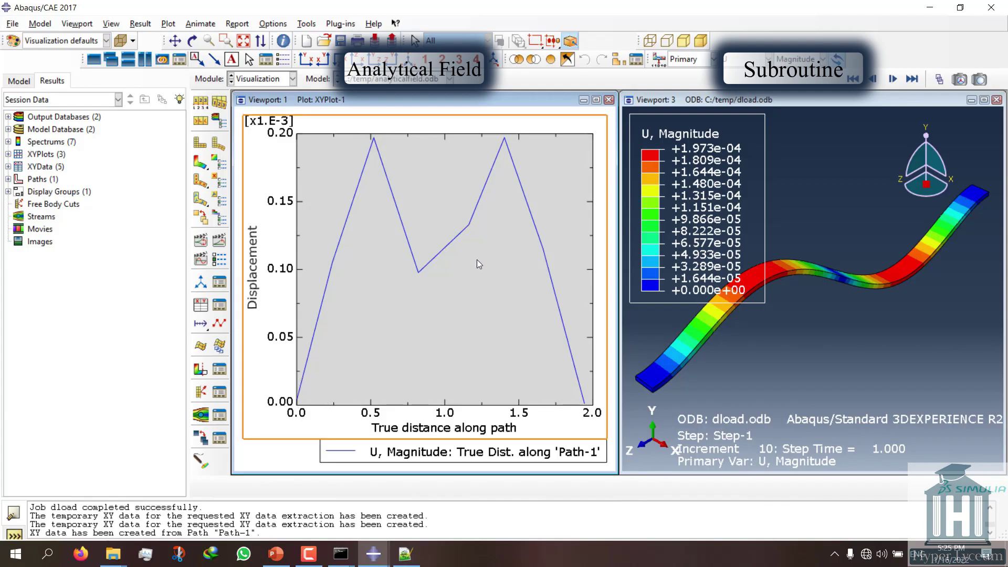
Step: Plot the subroutine displacement along Path-1 in Viewport 3, then open dload.log from C:\temp
{"action": "left_click", "coordinate": [589, 388]}
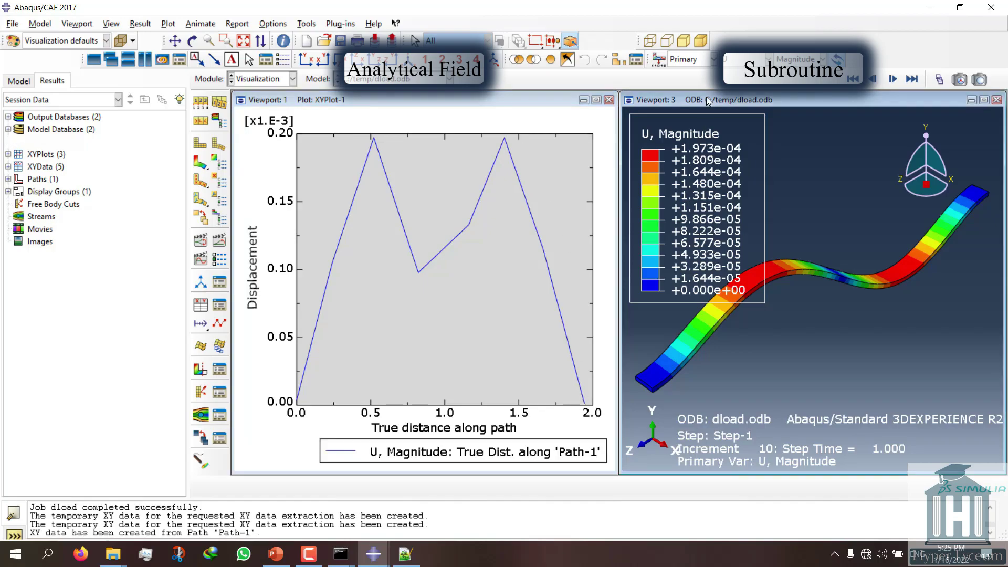
{"action": "left_click", "coordinate": [200, 313]}
{"action": "left_click", "coordinate": [255, 334]}
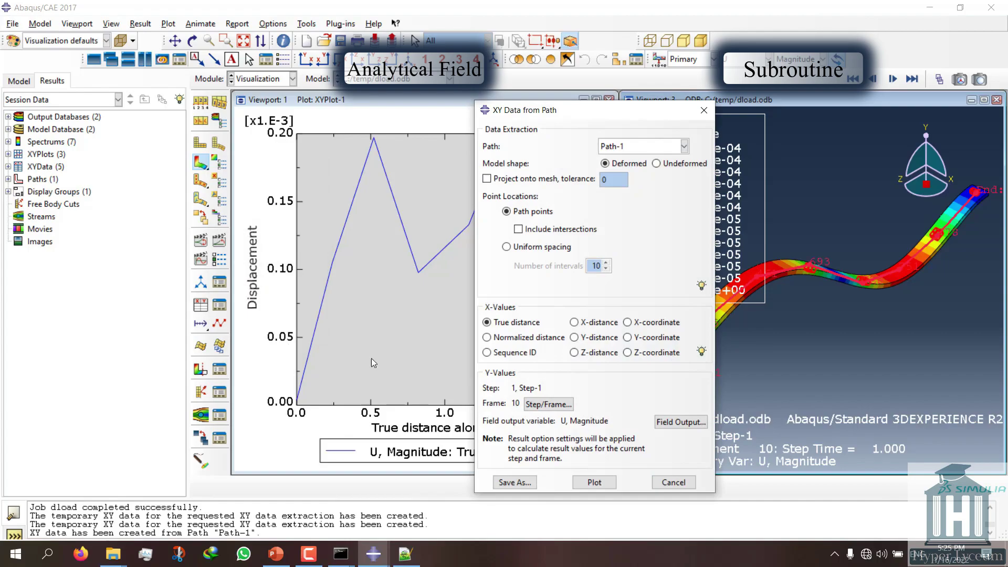
{"action": "left_click", "coordinate": [599, 484]}
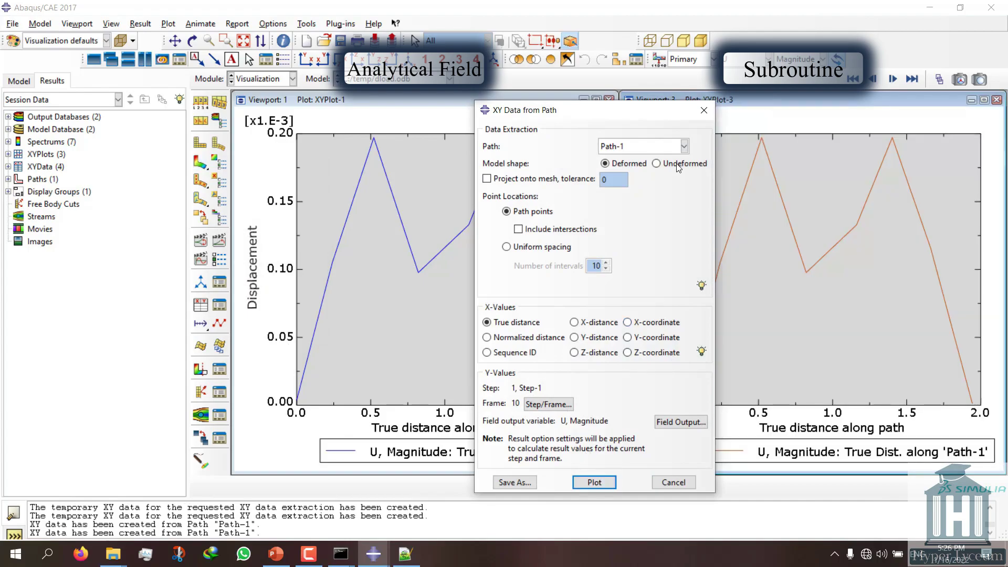
{"action": "left_click", "coordinate": [703, 110]}
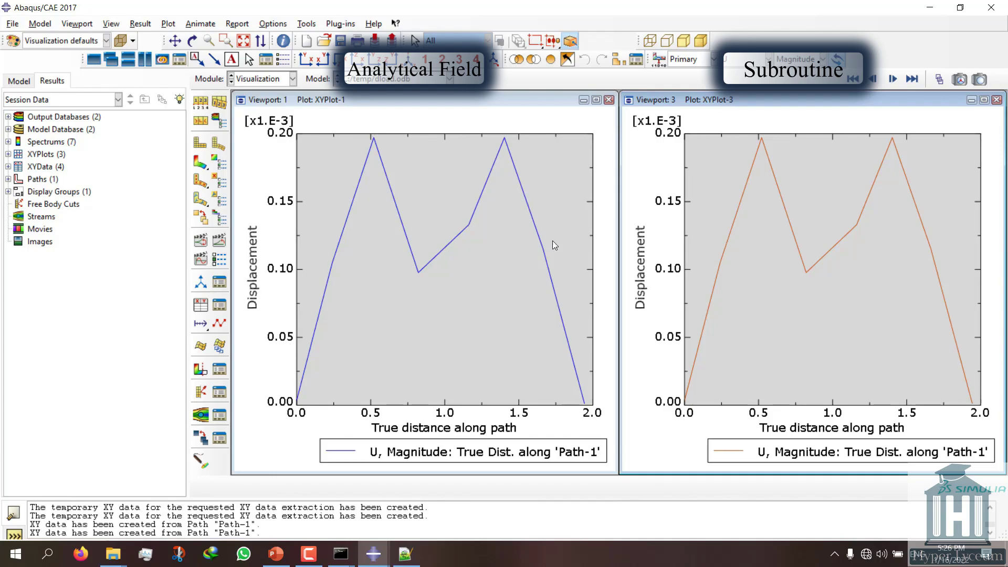
{"action": "left_click", "coordinate": [933, 312]}
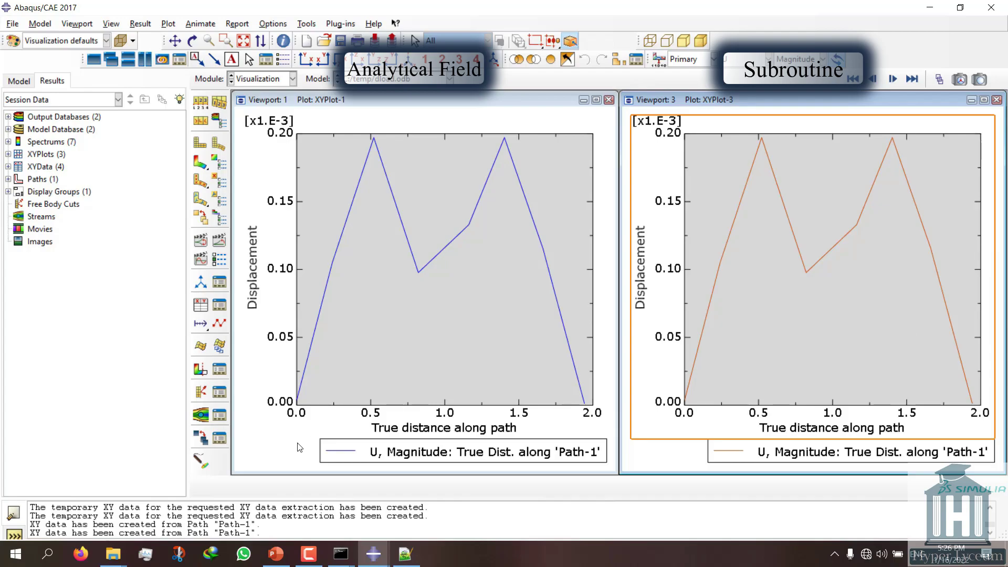
{"action": "left_click", "coordinate": [112, 554]}
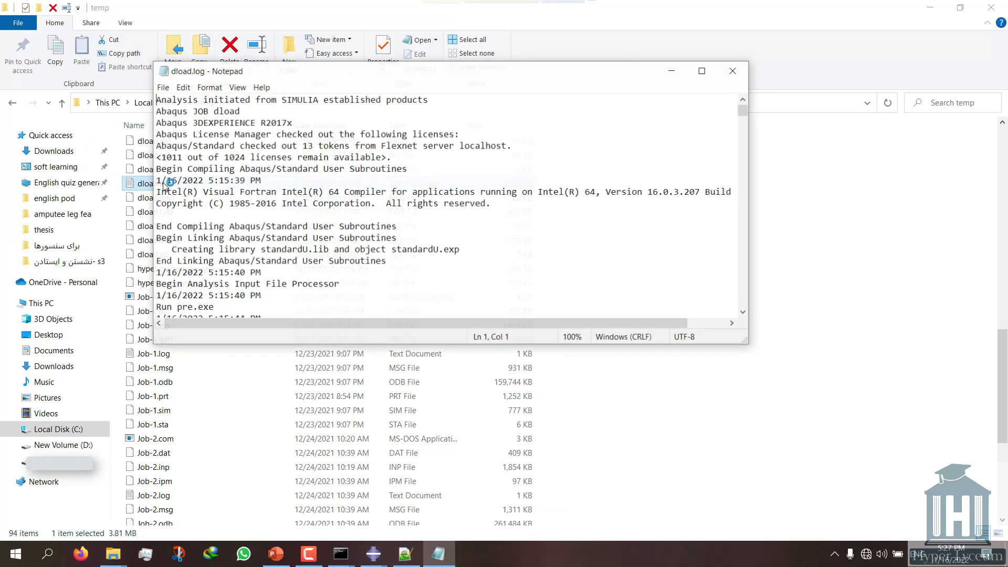
Step: Maximize the Notepad window showing dload.log
{"action": "left_click", "coordinate": [703, 71]}
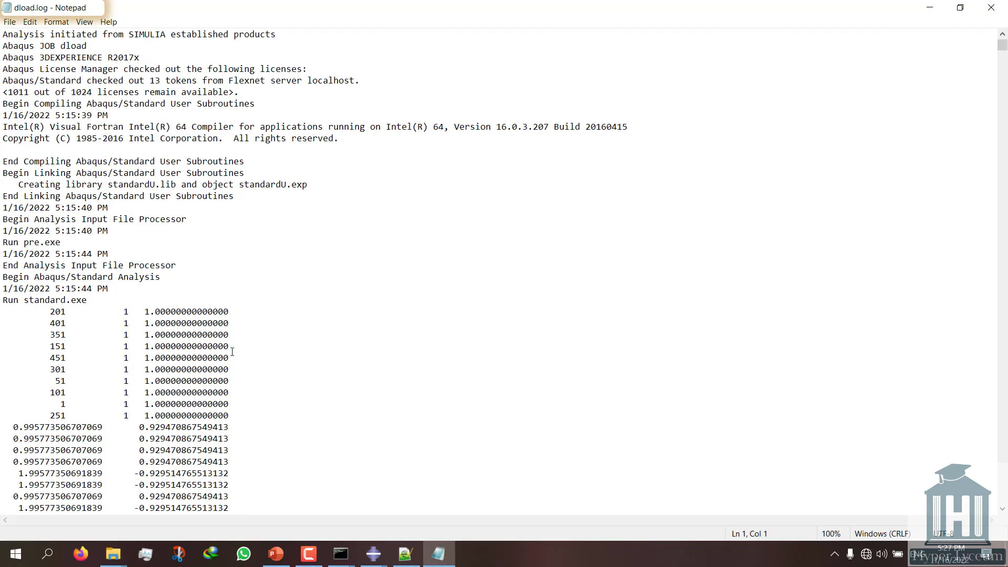
{"action": "scroll", "coordinate": [246, 357], "scroll_direction": "down", "scroll_amount": 6}
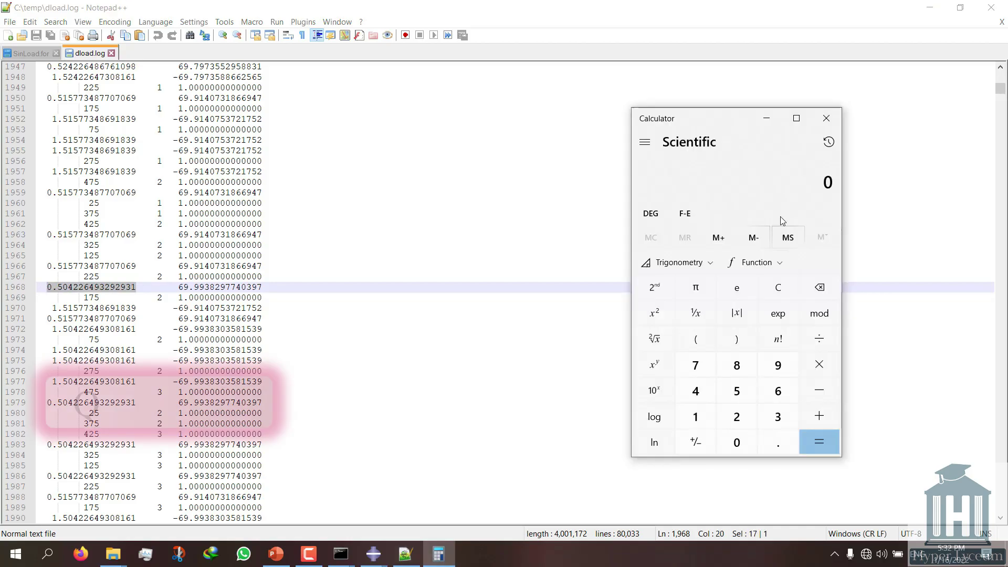
{"action": "type", "text": ".5"}
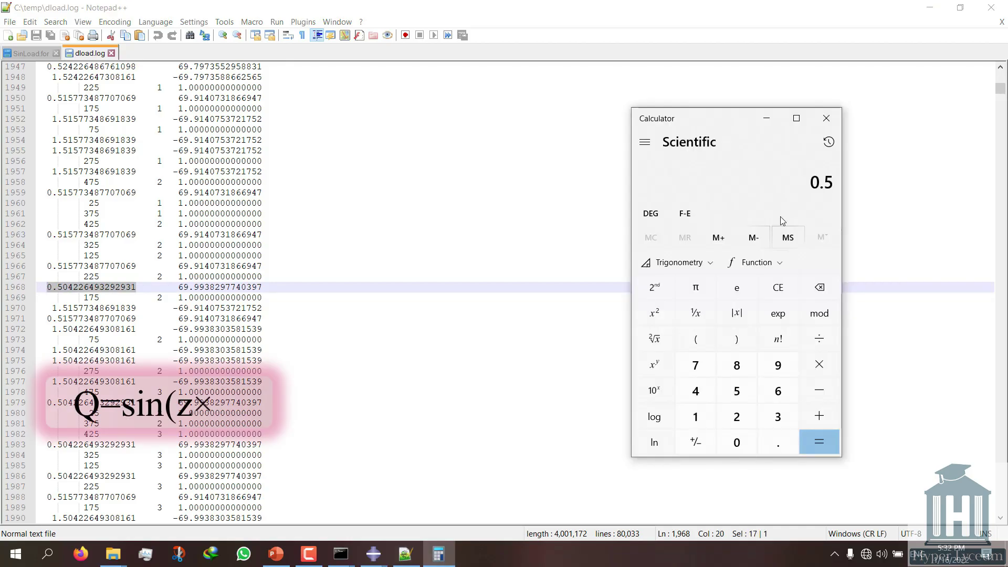
{"action": "type", "text": "04"}
{"action": "type", "text": "*"}
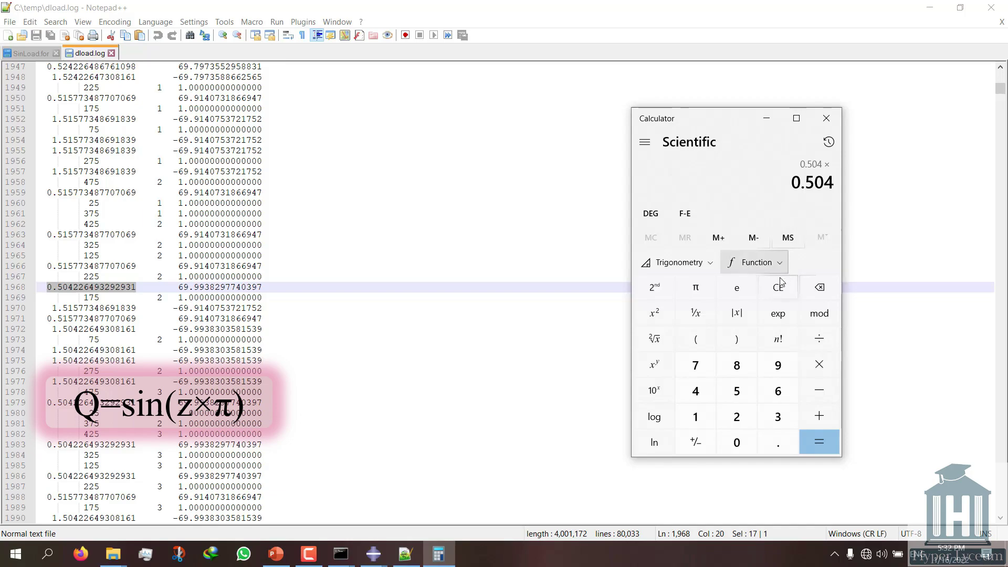
Step: Compute 70·sin(0.504·π) in radians, about 69.99, and compare it with the logged load
{"action": "left_click", "coordinate": [697, 287]}
{"action": "left_click", "coordinate": [827, 444]}
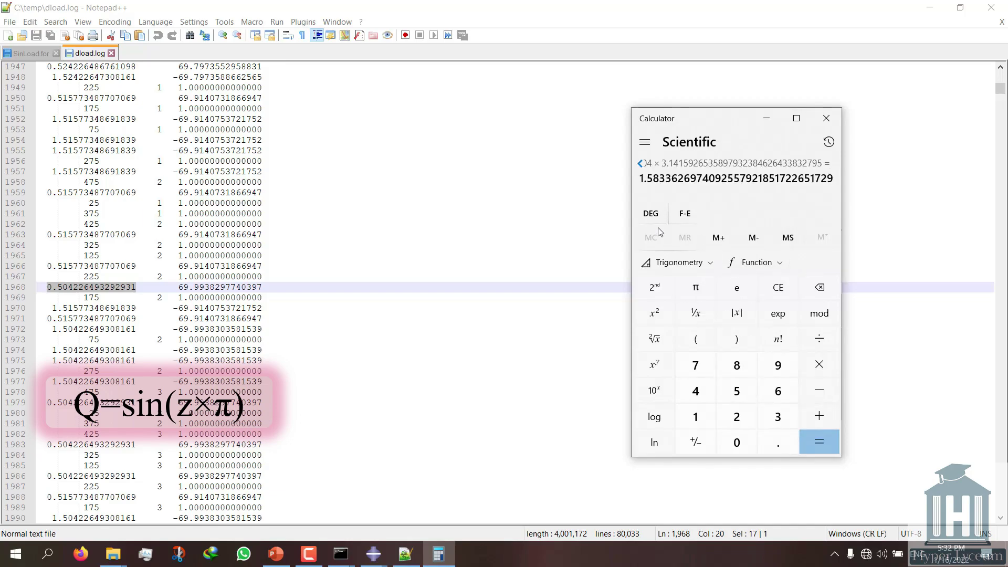
{"action": "left_click", "coordinate": [652, 212]}
{"action": "left_click", "coordinate": [691, 266]}
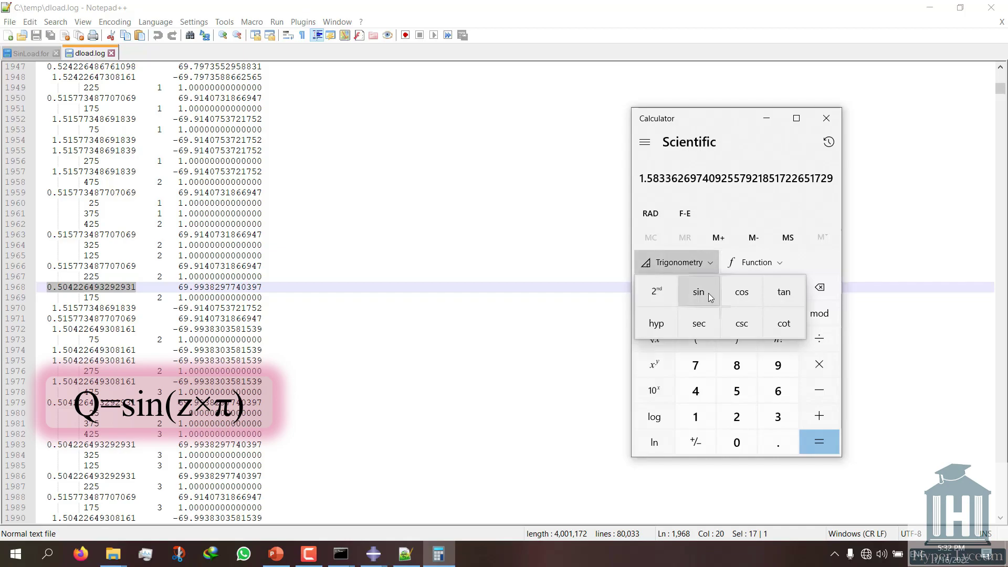
{"action": "left_click", "coordinate": [699, 292]}
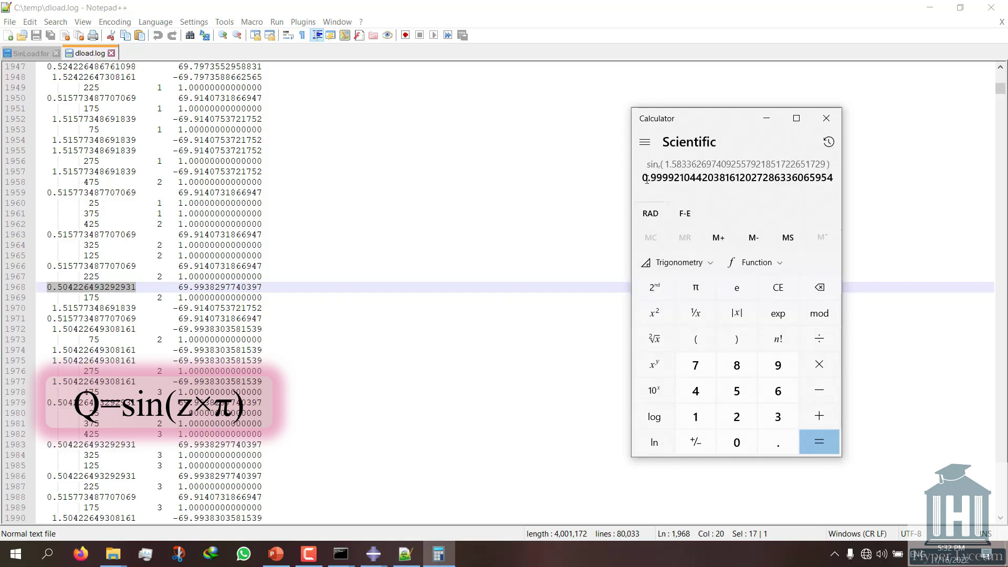
{"action": "left_click", "coordinate": [824, 372]}
{"action": "type", "text": "70"}
{"action": "key", "text": "Return"}
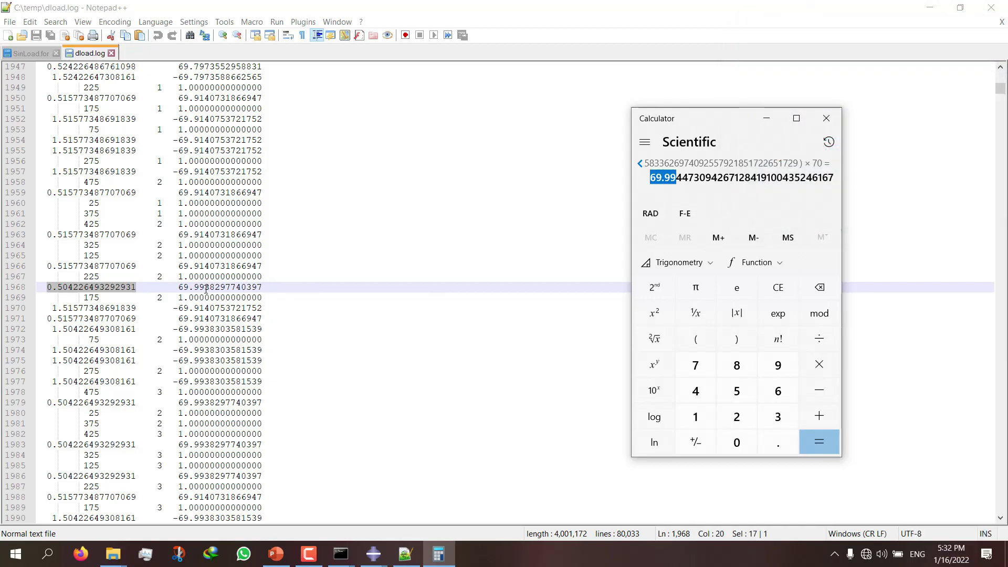
{"action": "left_click_drag", "start_coordinate": [178, 287], "coordinate": [204, 287]}
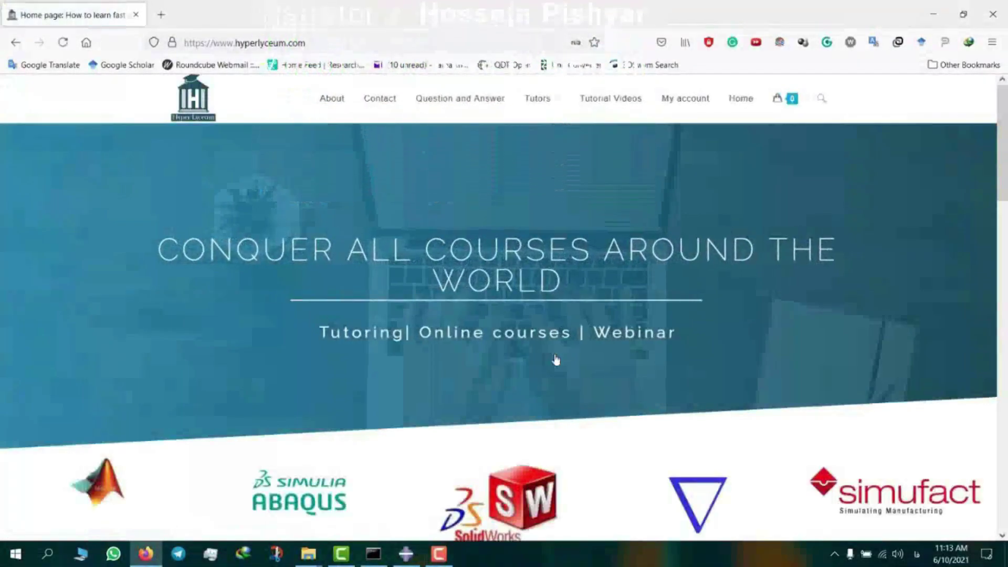
{"action": "mouse_move", "coordinate": [538, 98]}
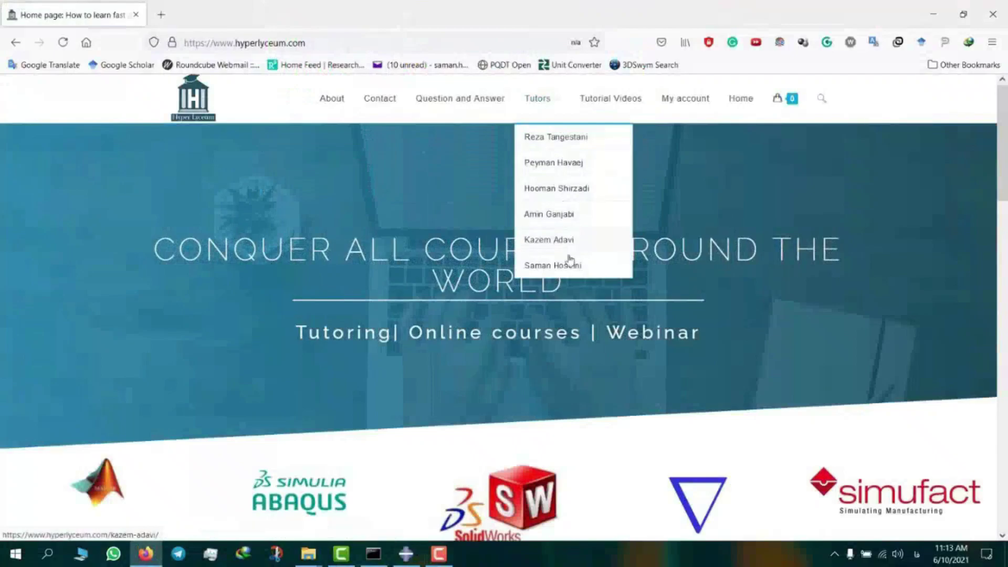
Step: Open a tutor's profile page on the hyperlyceum website
{"action": "left_click", "coordinate": [568, 265]}
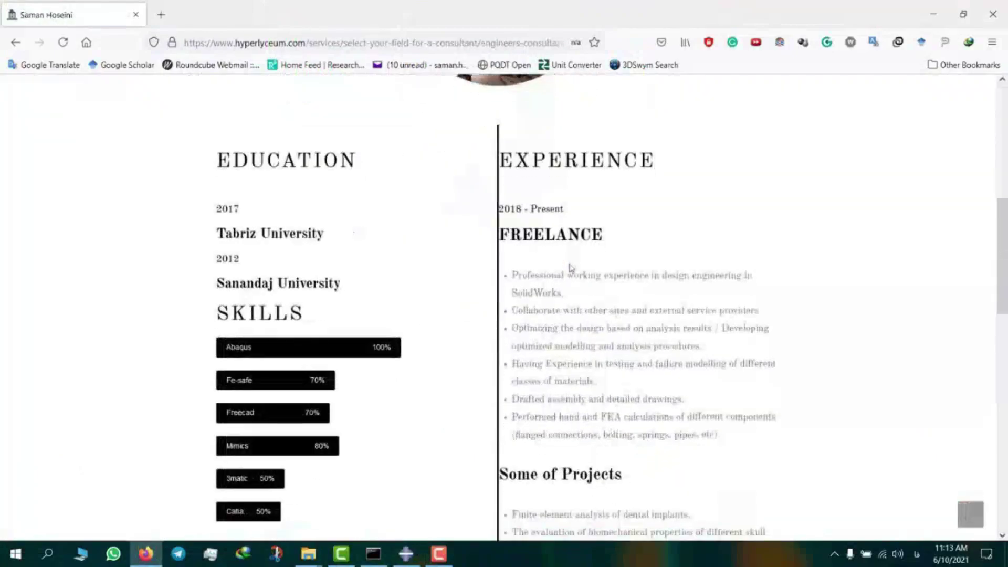
{"action": "scroll", "coordinate": [572, 269], "scroll_direction": "down", "scroll_amount": 3}
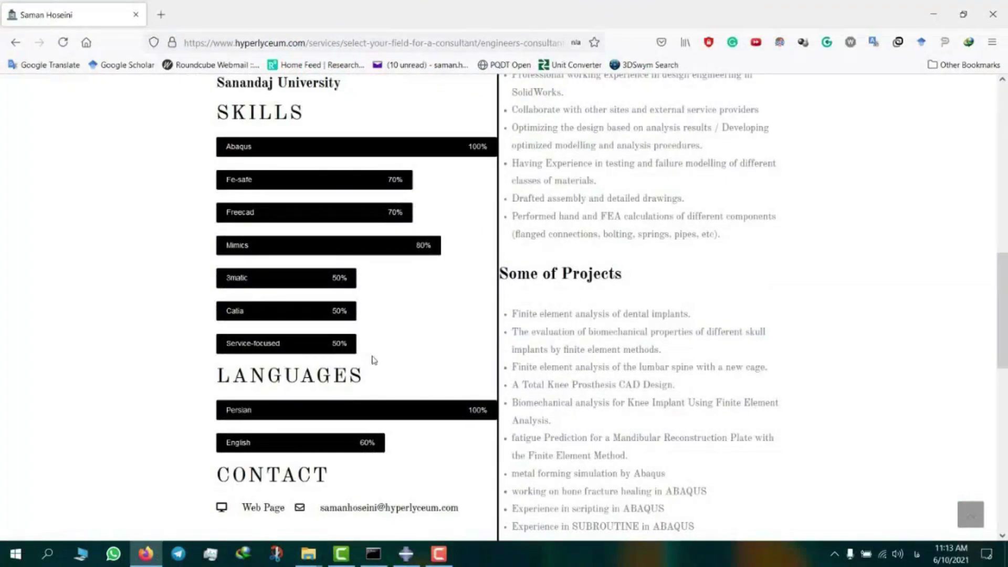
{"action": "scroll", "coordinate": [354, 331], "scroll_direction": "down", "scroll_amount": 3}
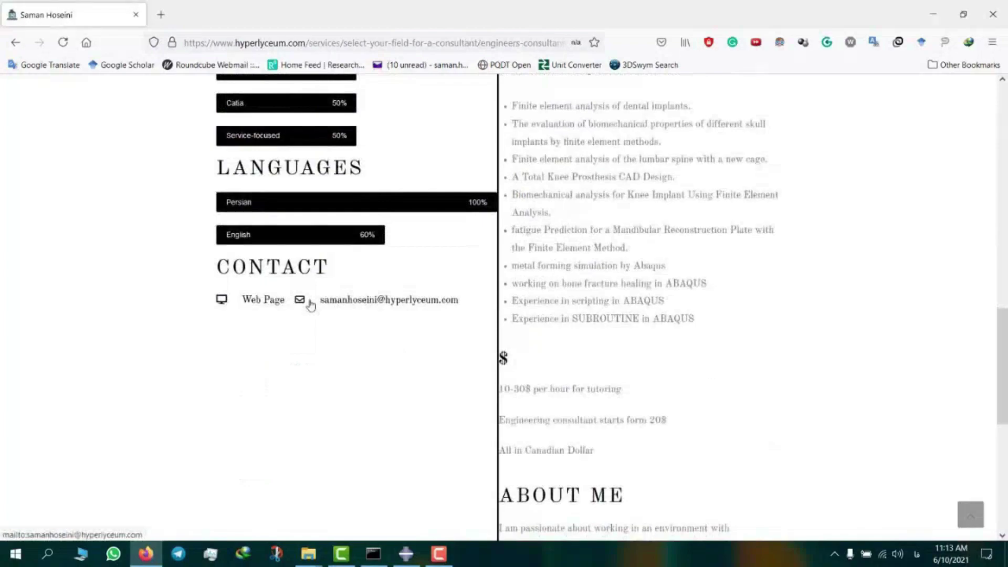